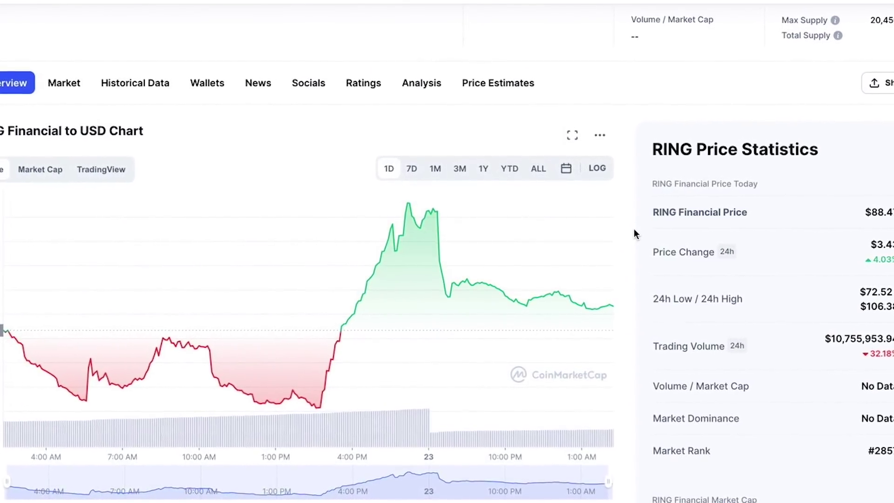
# Show the one-month RING Financial price chart, then switch to the we>them Discord server
pyautogui.click(433, 169)
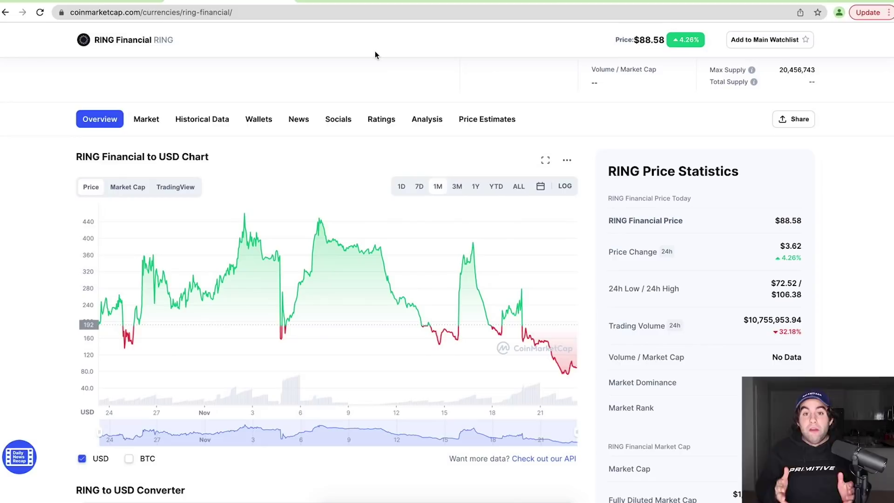
pyautogui.press('super+Tab')
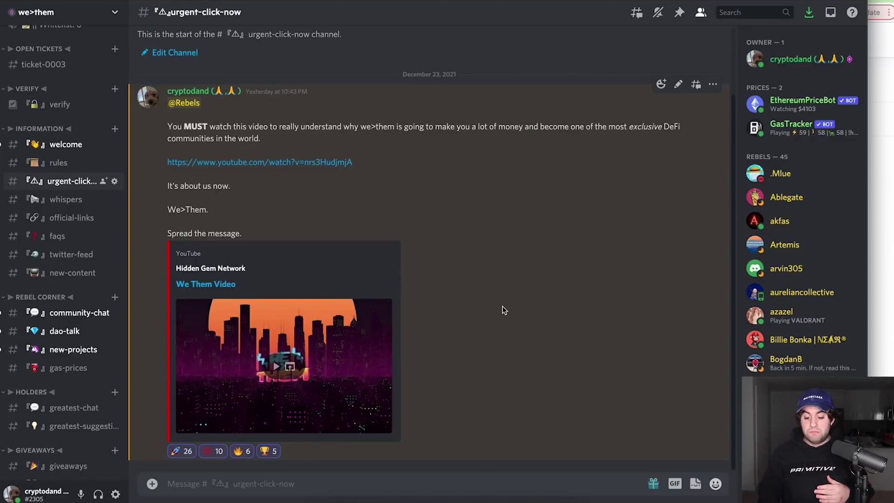
# Bring Chrome back in front of Discord, showing the ring.financial home page
pyautogui.click(376, 502)
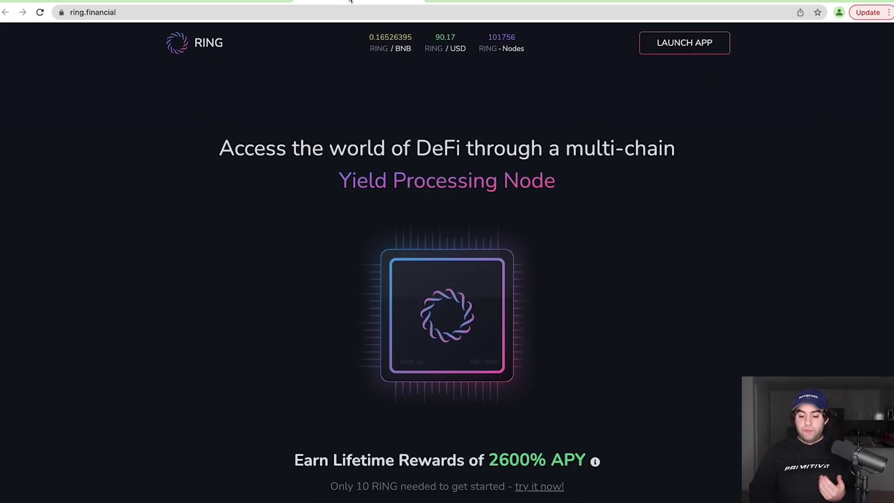
pyautogui.moveTo(219, 148); pyautogui.dragTo(523, 150)
pyautogui.click(581, 150)
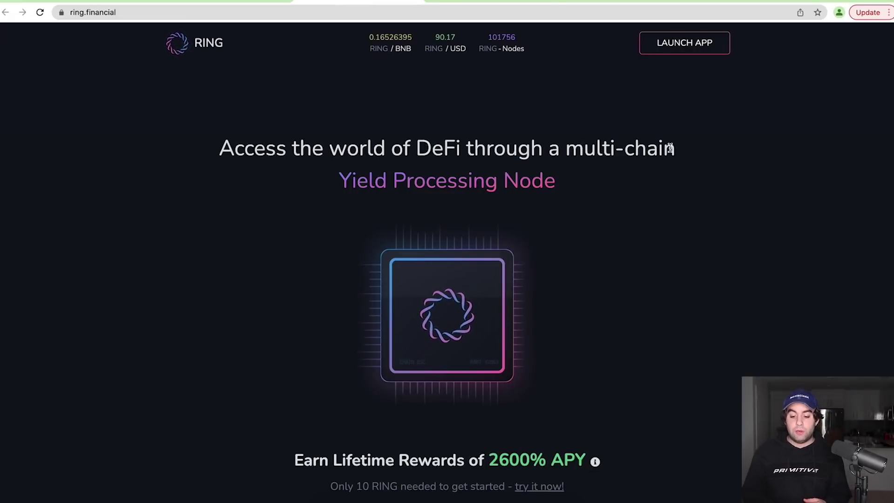
pyautogui.moveTo(579, 190); pyautogui.dragTo(193, 148)
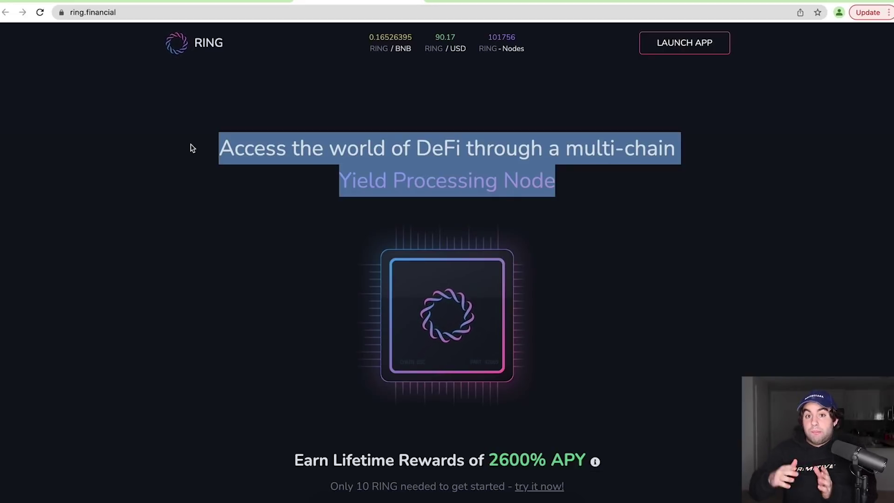
pyautogui.click(398, 160)
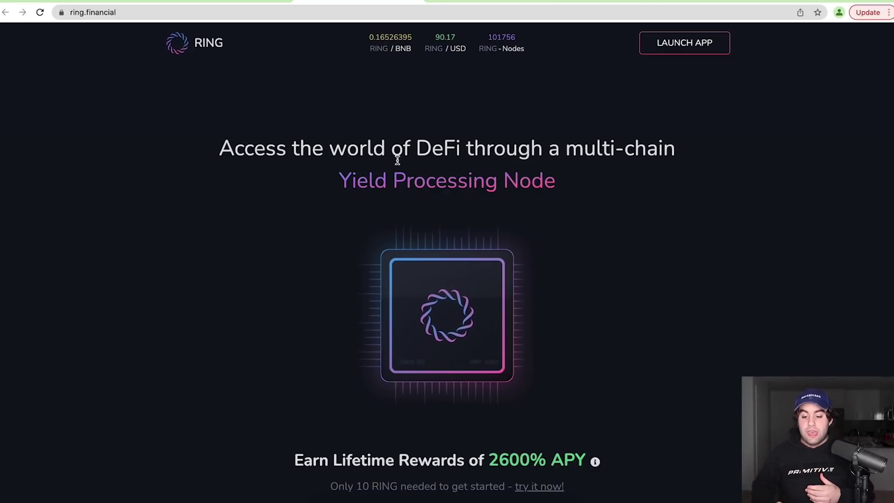
pyautogui.click(523, 4)
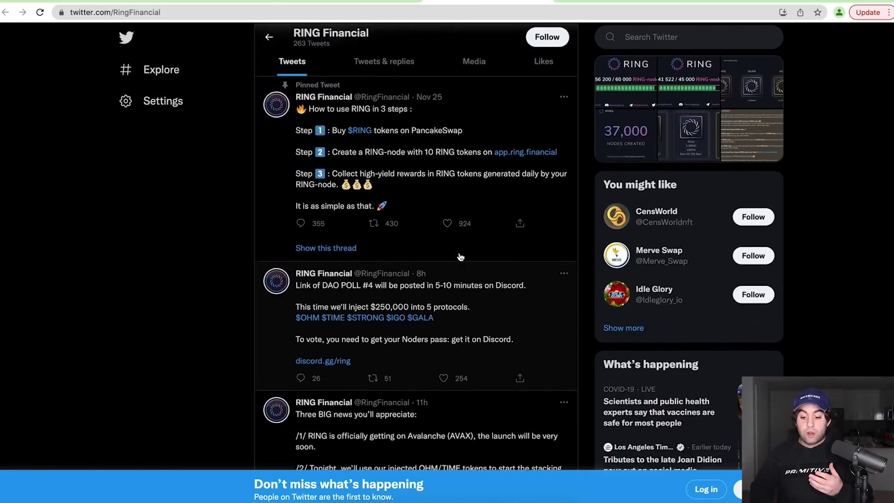
pyautogui.scroll(-2, 460, 257)
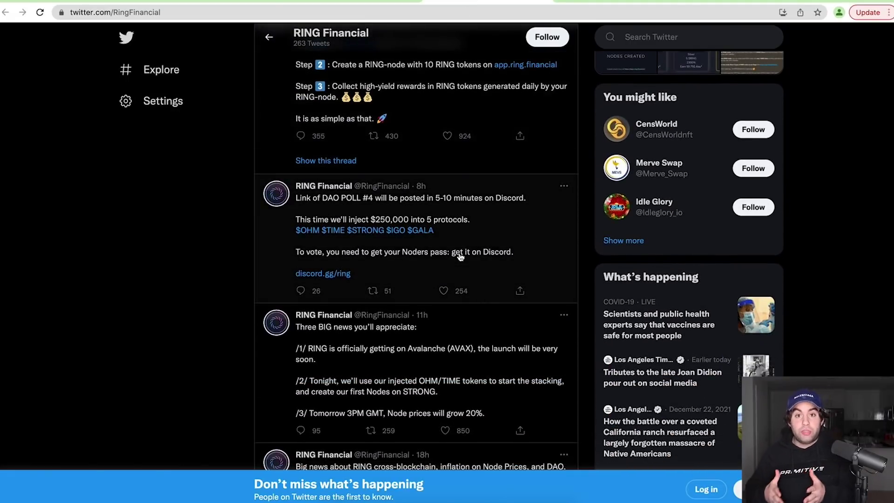
pyautogui.scroll(-2, 476, 237)
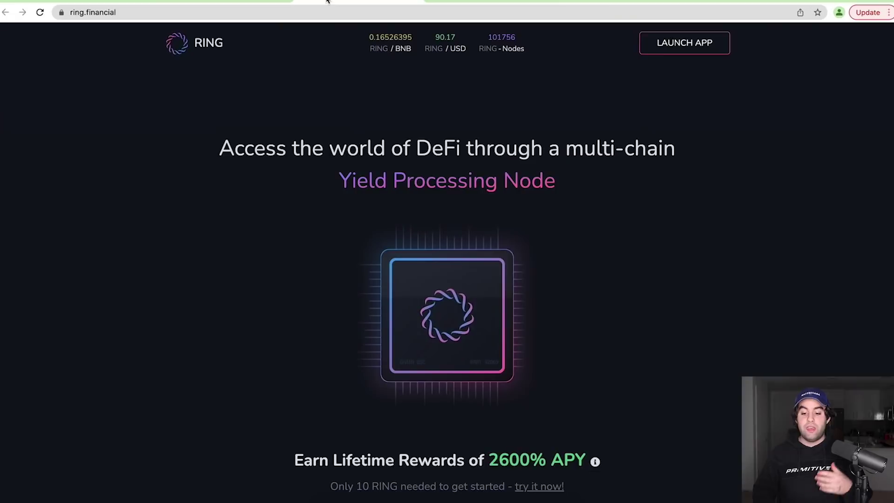
pyautogui.click(328, 2)
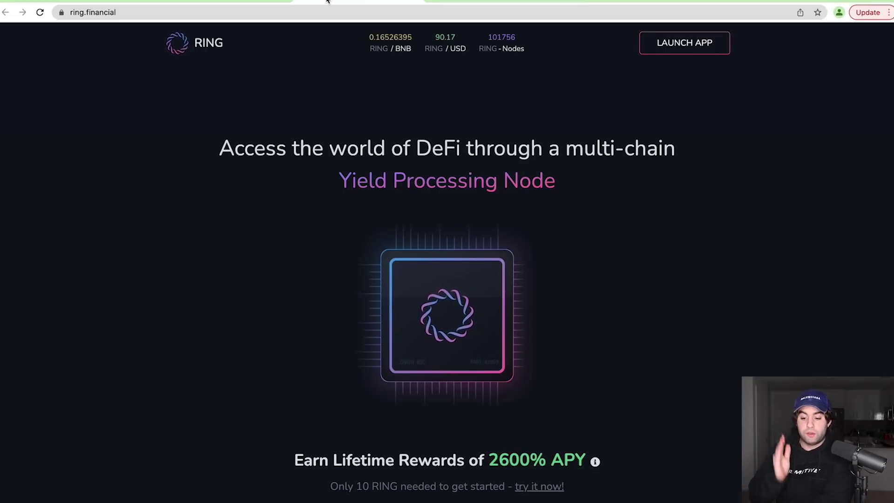
# Scroll down ring.financial, then return to the CoinMarketCap RING Financial chart tab
pyautogui.scroll(-2, 632, 254)
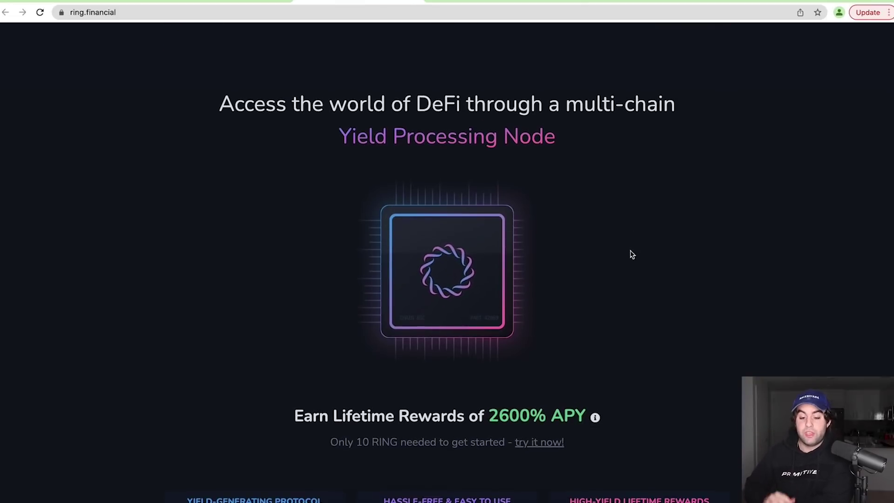
pyautogui.click(217, 1)
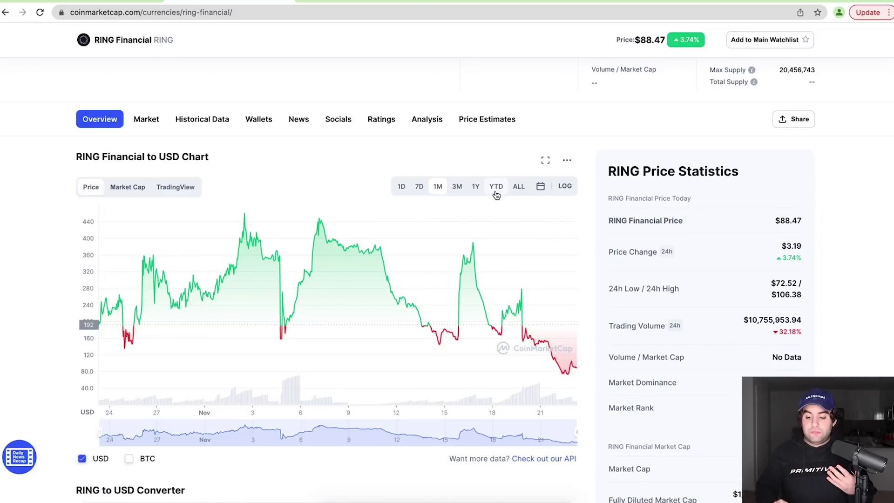
# Switch the RING Financial chart from all-time to the one-year range
pyautogui.click(519, 190)
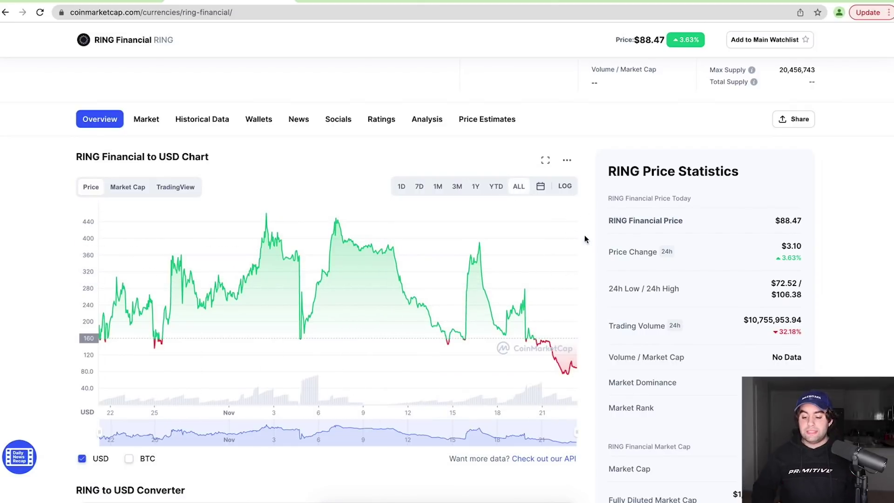
pyautogui.click(475, 186)
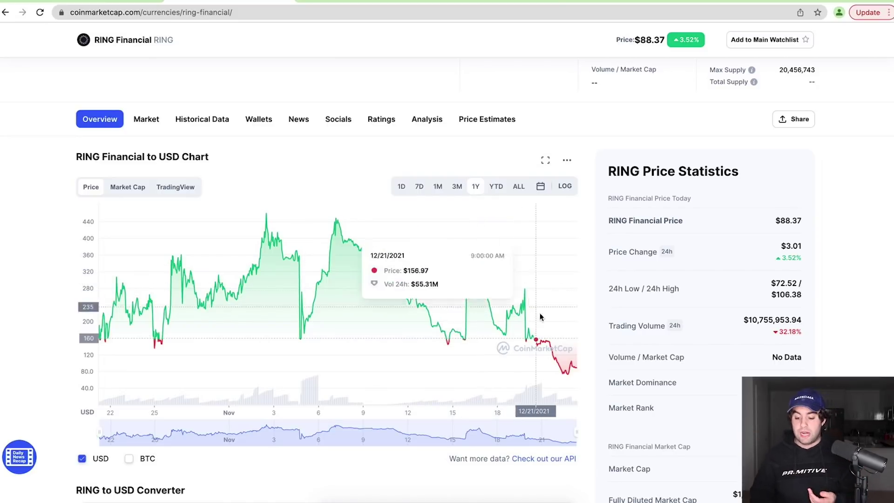
# Scroll to the top and briefly highlight the $88.37 RING price
pyautogui.scroll(5, 587, 321)
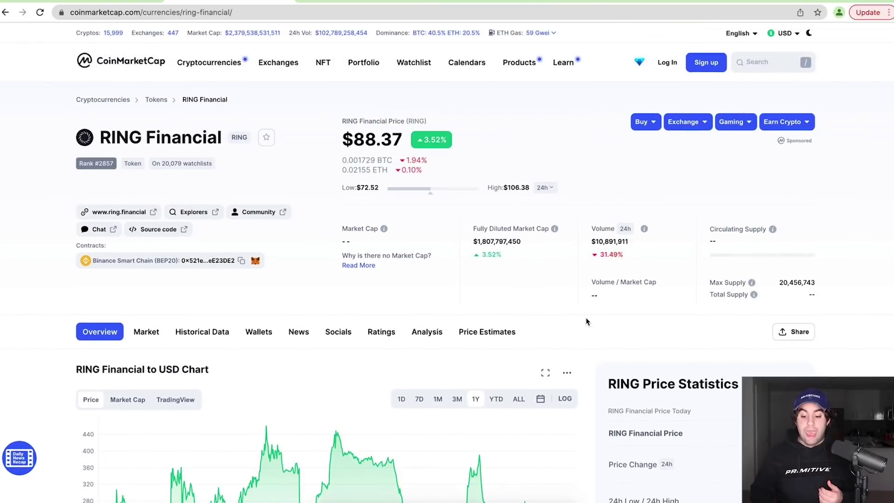
pyautogui.moveTo(400, 139); pyautogui.dragTo(343, 139)
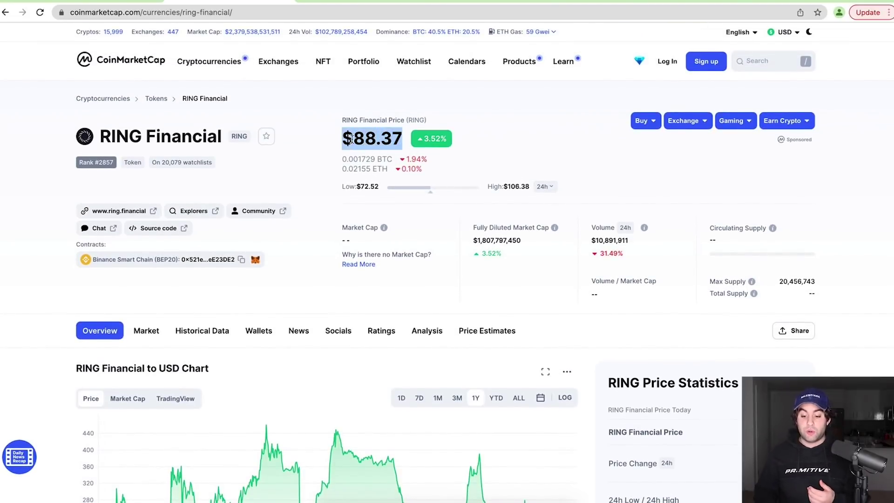
pyautogui.click(467, 136)
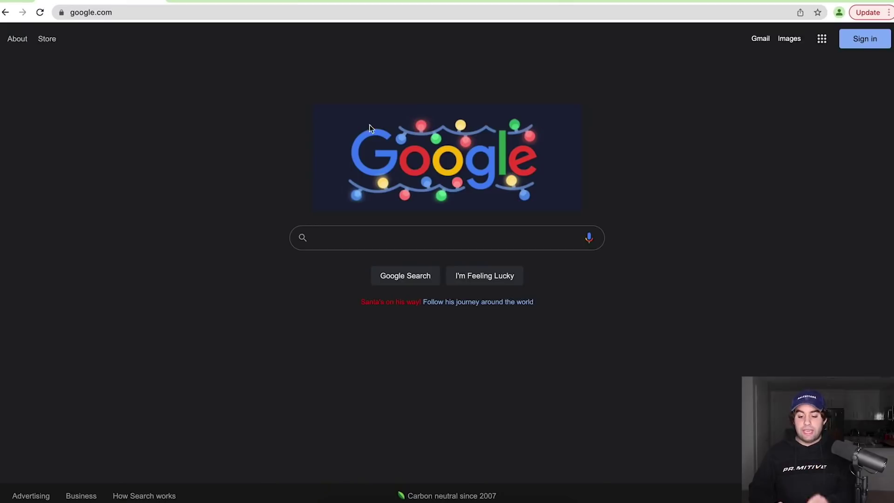
# Search Google for metamask and open the official MetaMask website
pyautogui.click(439, 240)
pyautogui.write('mety')
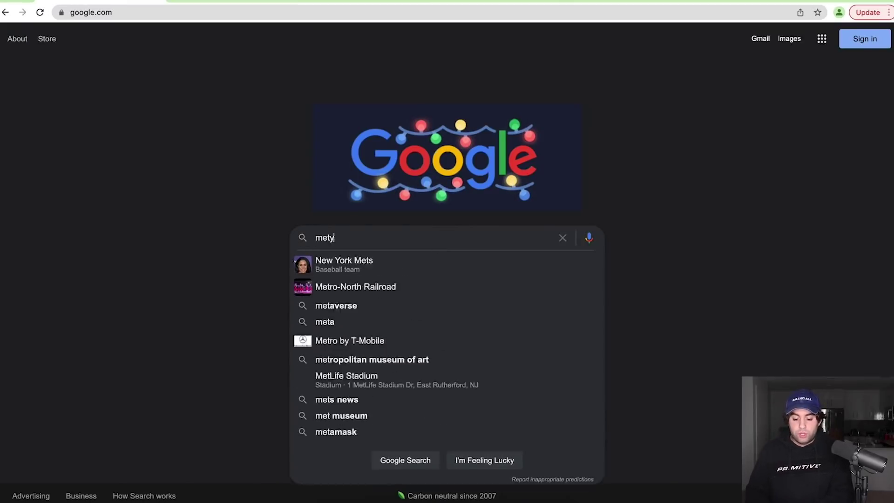
pyautogui.press('BackSpace')
pyautogui.write('amask')
pyautogui.press('Return')
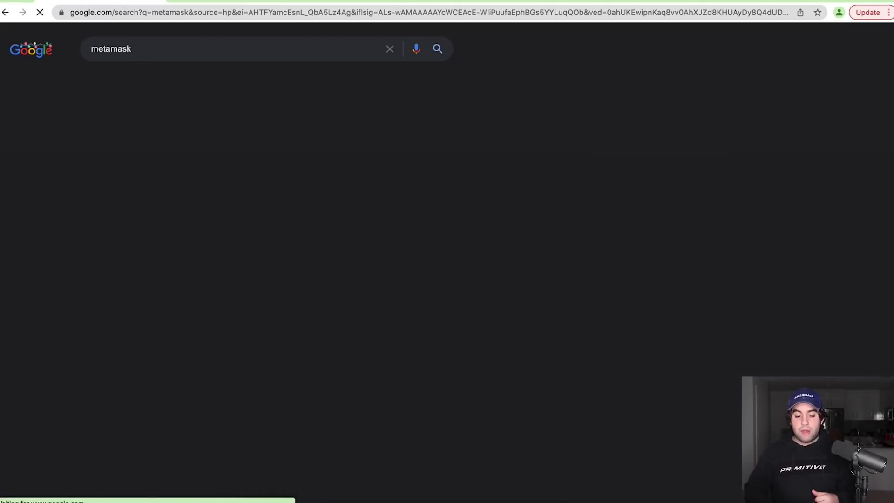
pyautogui.click(177, 146)
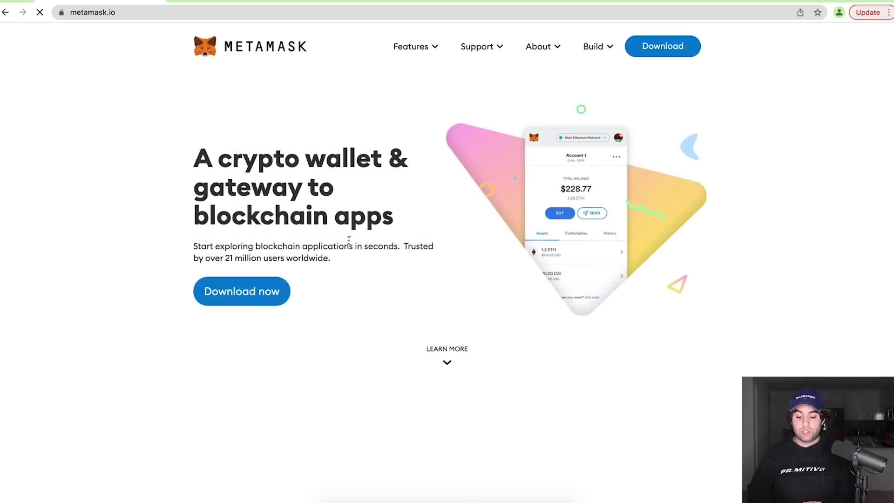
# Install the MetaMask extension for Chrome from the Chrome Web Store
pyautogui.click(255, 296)
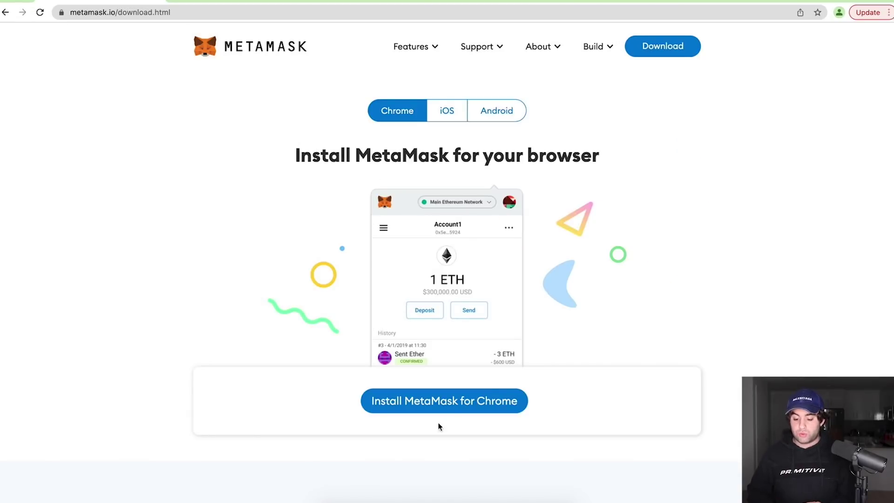
pyautogui.click(445, 408)
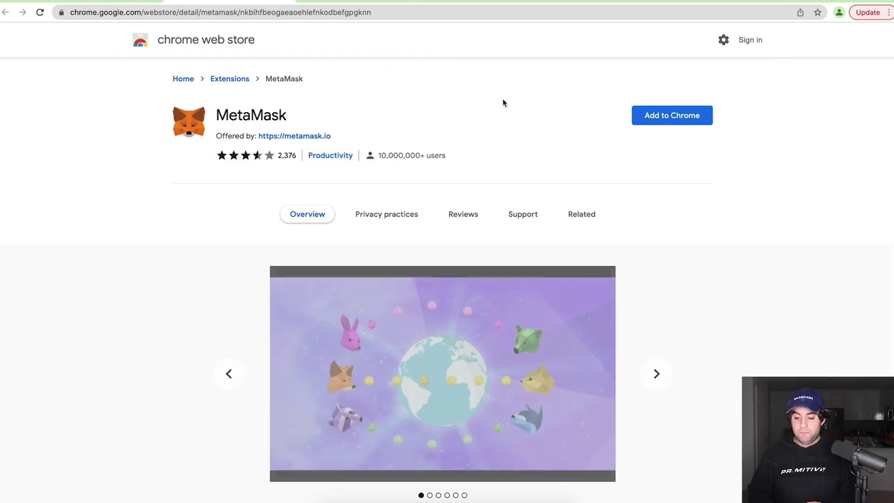
pyautogui.click(667, 112)
pyautogui.click(543, 140)
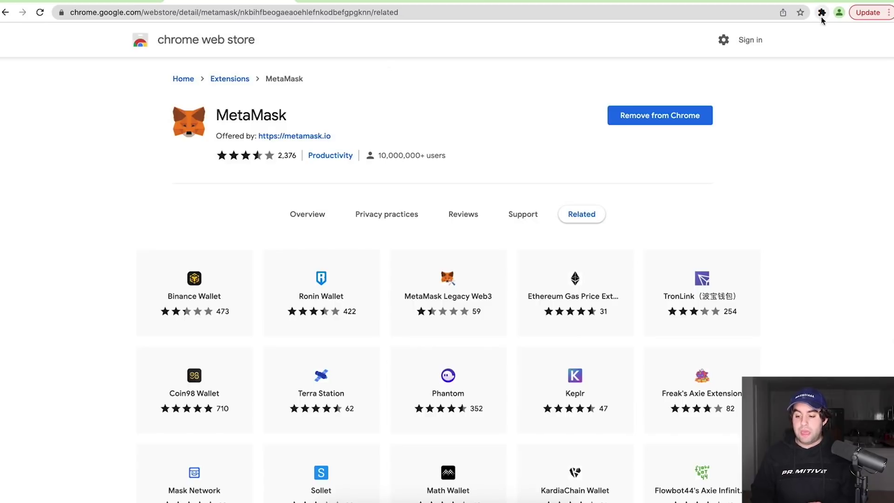
# Pin MetaMask to the browser toolbar, then switch to the Binance Academy MetaMask article
pyautogui.click(822, 14)
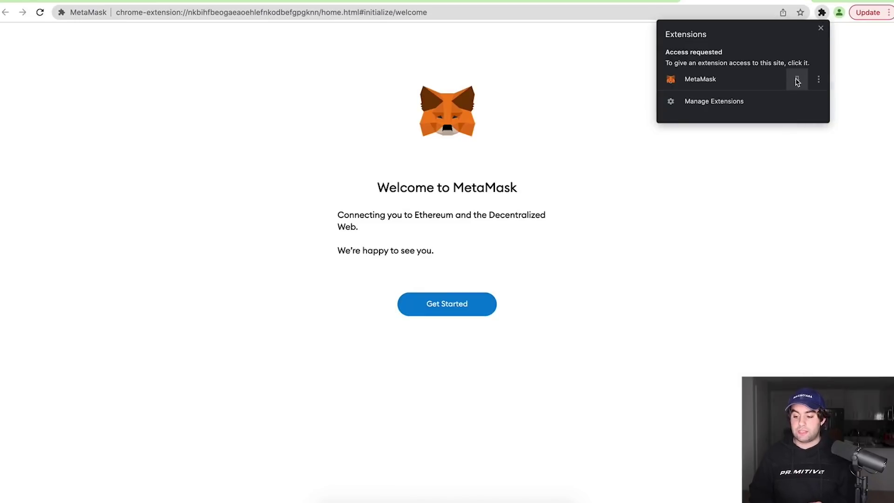
pyautogui.click(797, 79)
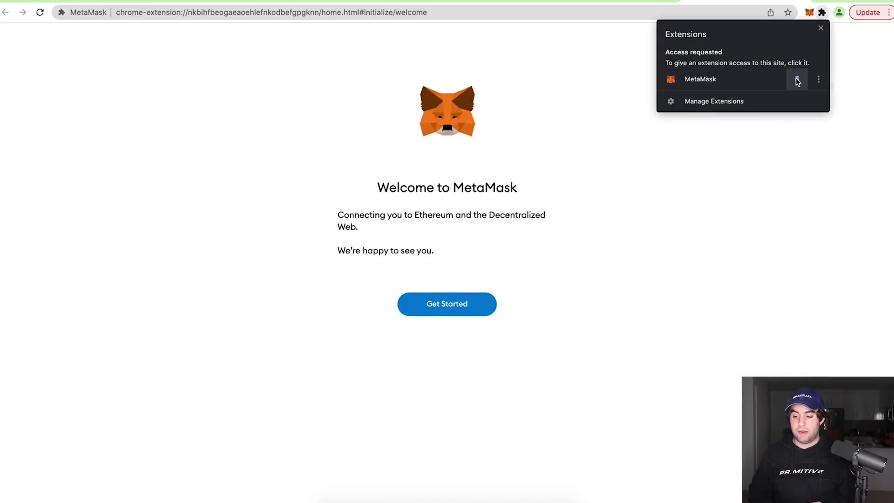
pyautogui.click(866, 70)
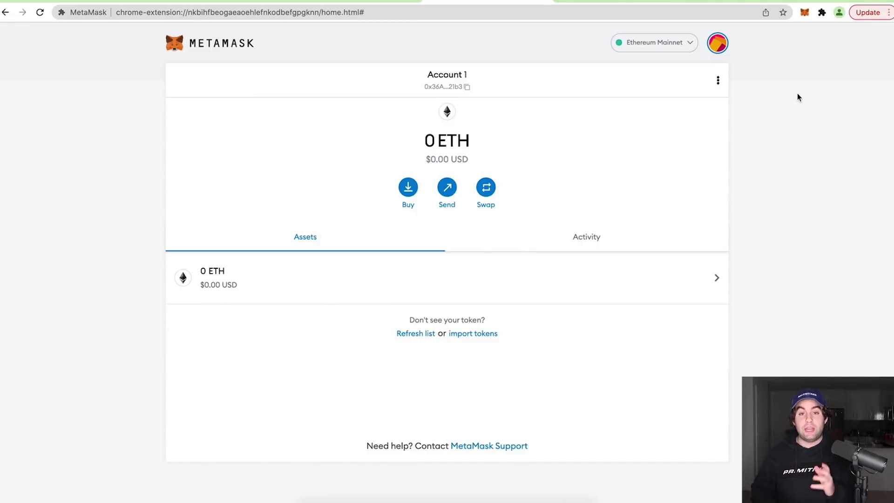
pyautogui.click(591, 1)
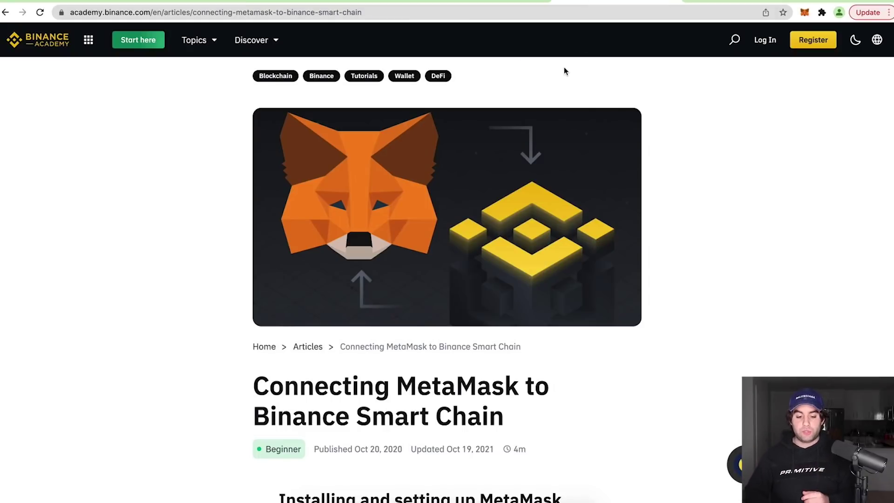
# Open the 'Connecting MetaMask to Binance Smart Chain' article at its Mainnet network parameters
pyautogui.click(6, 12)
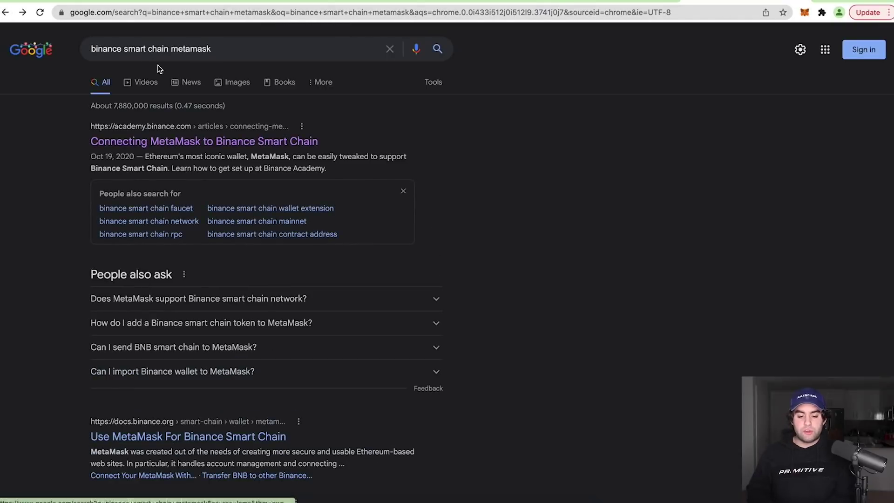
pyautogui.click(217, 142)
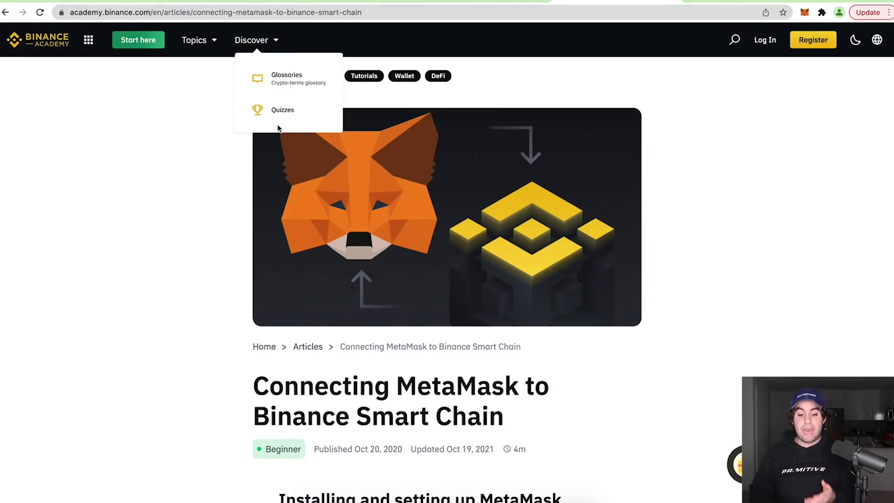
pyautogui.scroll(-20, 656, 92)
pyautogui.scroll(-12, 655, 92)
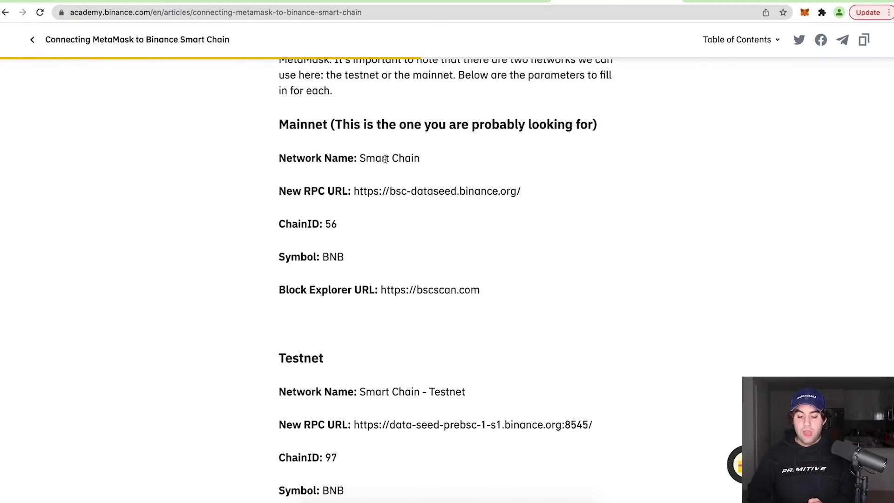
pyautogui.moveTo(278, 125); pyautogui.dragTo(421, 159)
pyautogui.click(420, 159)
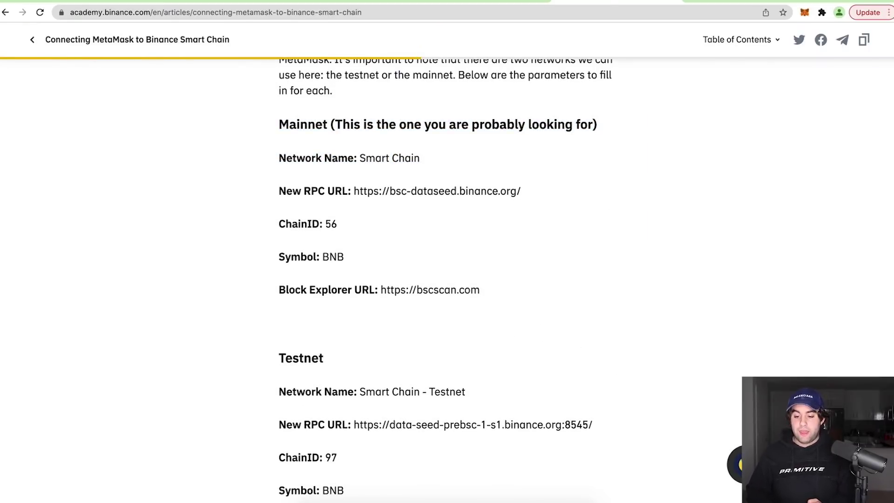
pyautogui.click(451, 3)
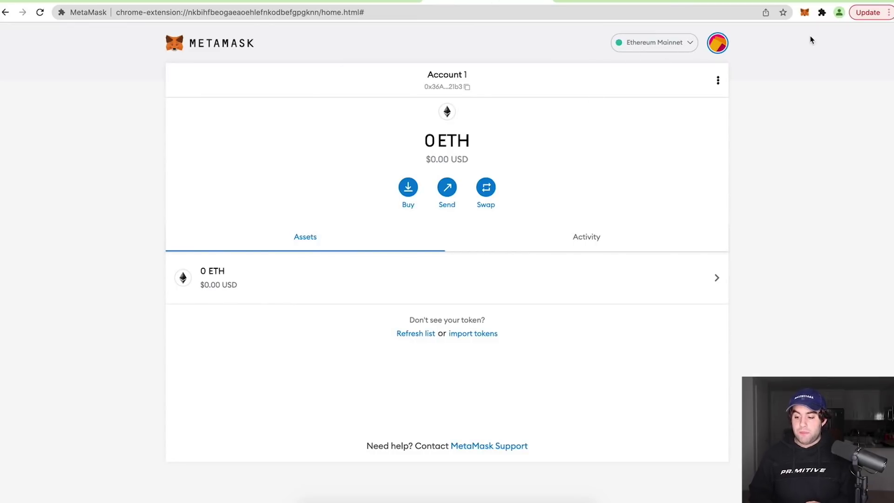
# Expand the MetaMask wallet into a full browser tab and show its network list
pyautogui.click(541, 4)
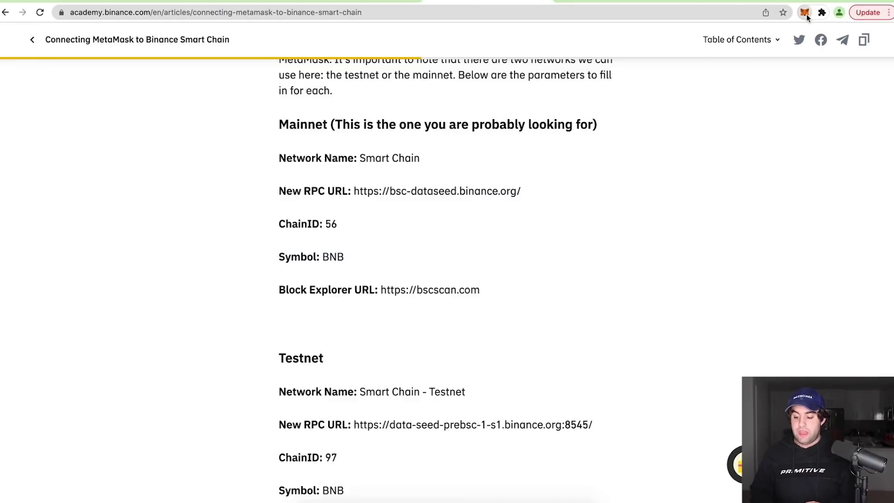
pyautogui.click(805, 13)
pyautogui.click(802, 76)
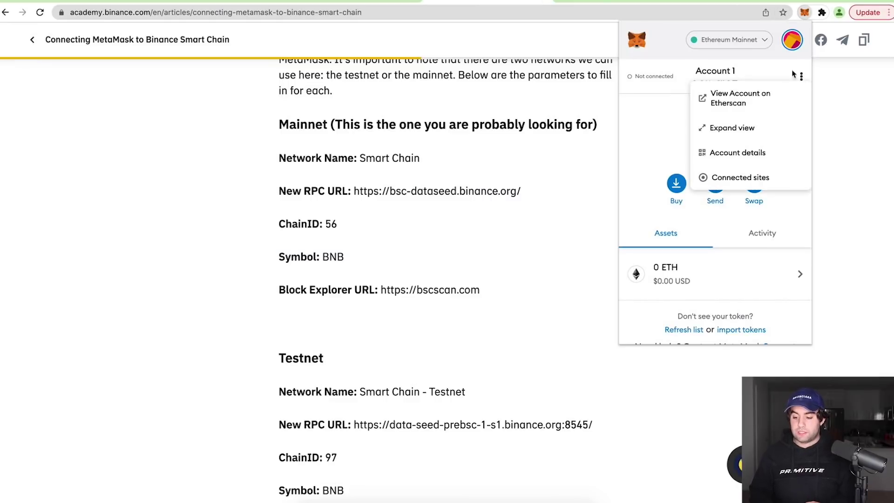
pyautogui.click(745, 129)
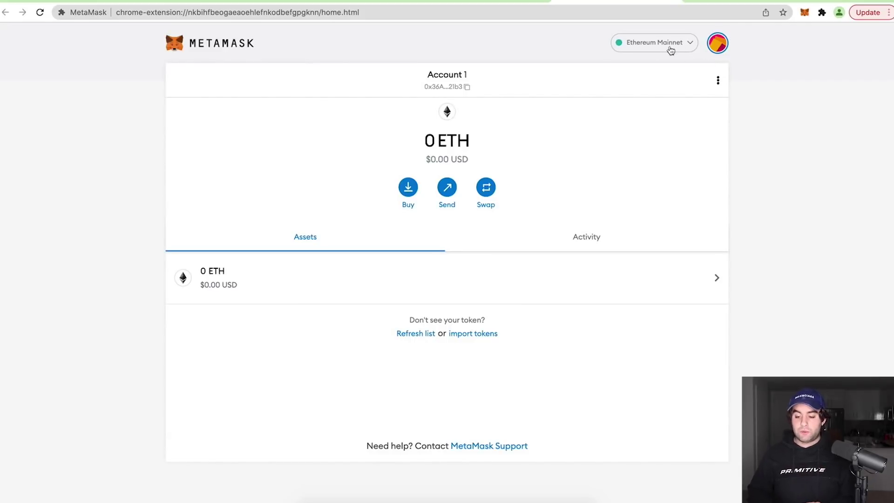
pyautogui.click(653, 51)
# Name the new custom network 'Smart Chain' and paste the Binance Mainnet RPC URL
pyautogui.click(659, 271)
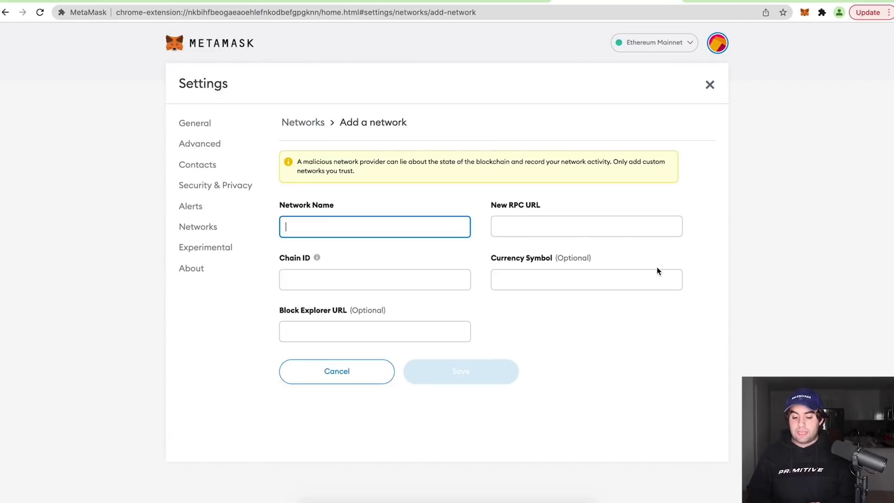
pyautogui.click(466, 1)
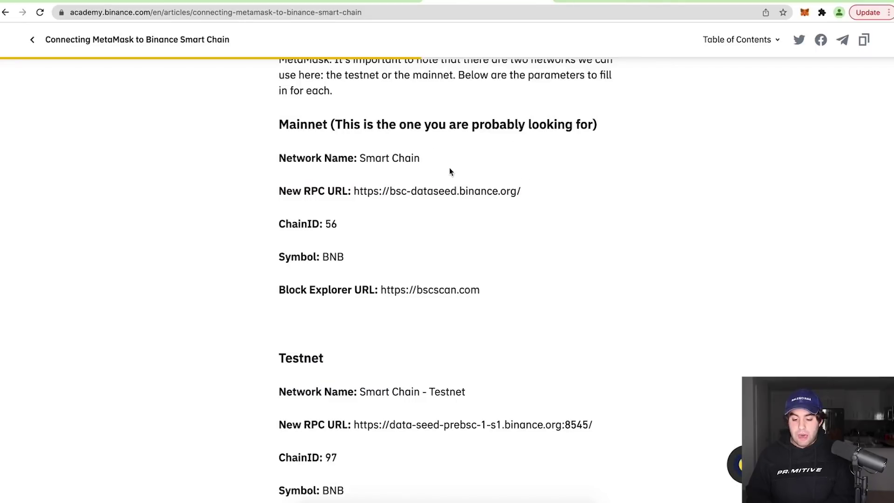
pyautogui.moveTo(522, 192); pyautogui.dragTo(355, 192)
pyautogui.press('super+c')
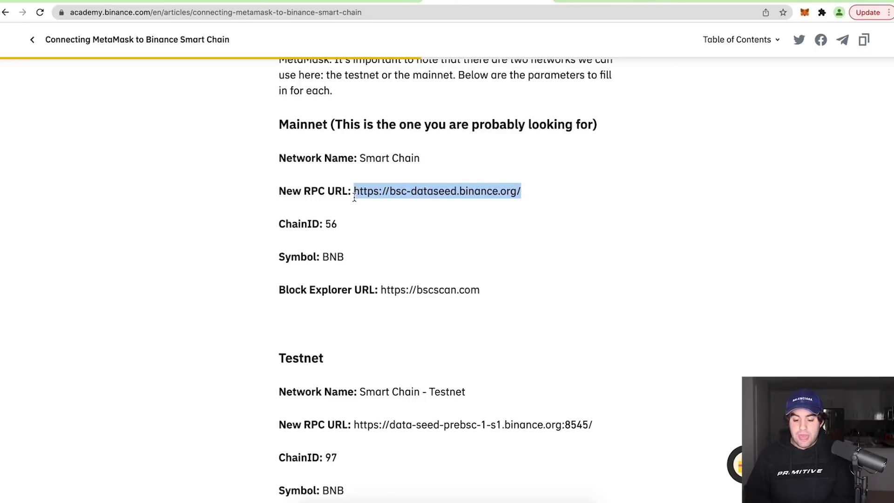
pyautogui.click(637, 4)
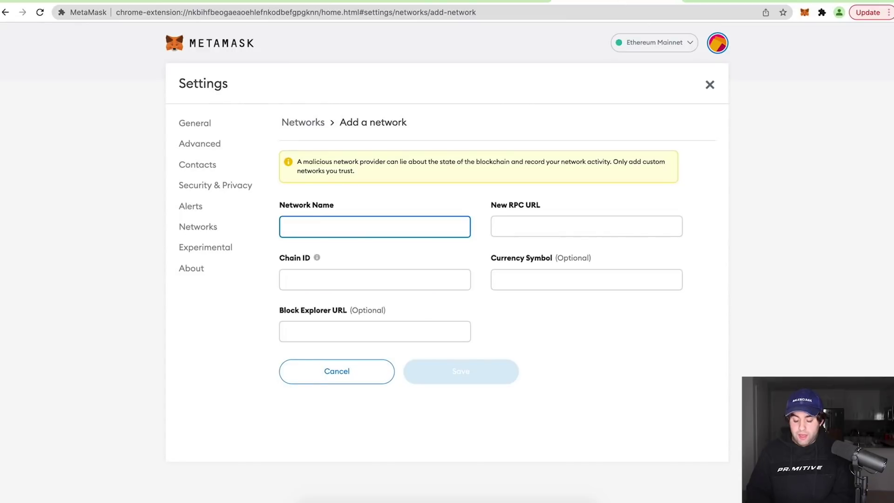
pyautogui.write('Smart Chain')
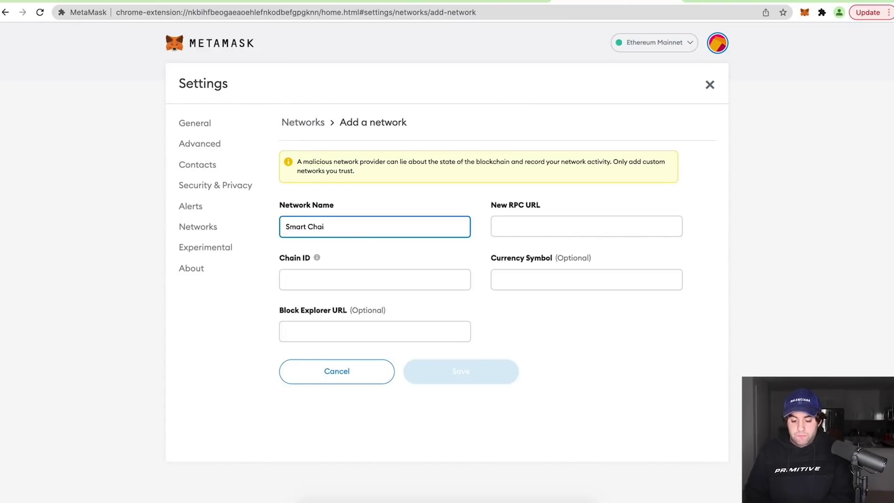
pyautogui.press('Tab')
pyautogui.press('super+v')
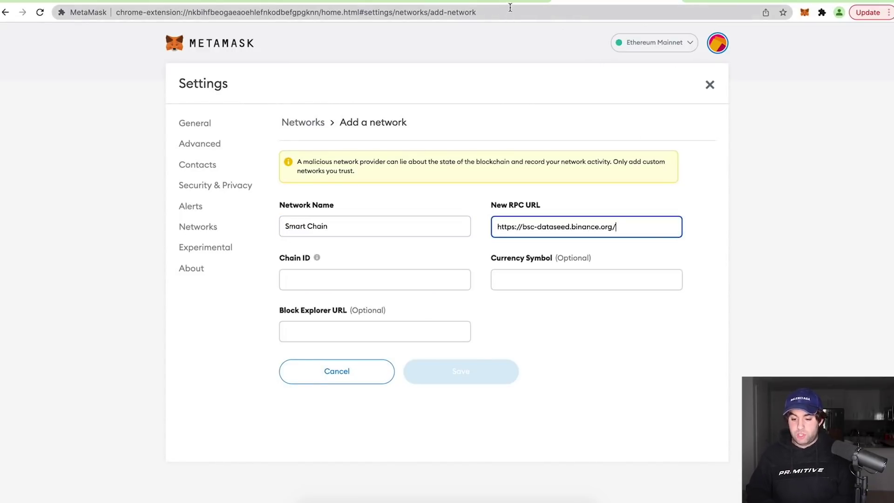
pyautogui.hotkey('ctrl', 'shift', 'Tab')
pyautogui.click(484, 290)
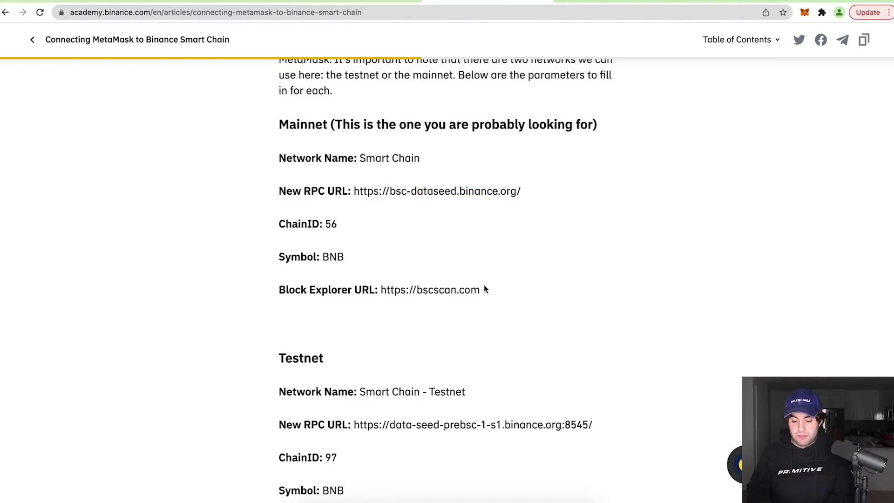
pyautogui.moveTo(485, 290); pyautogui.dragTo(381, 294)
pyautogui.hotkey('ctrl', 'c')
pyautogui.hotkey('ctrl', 'Tab')
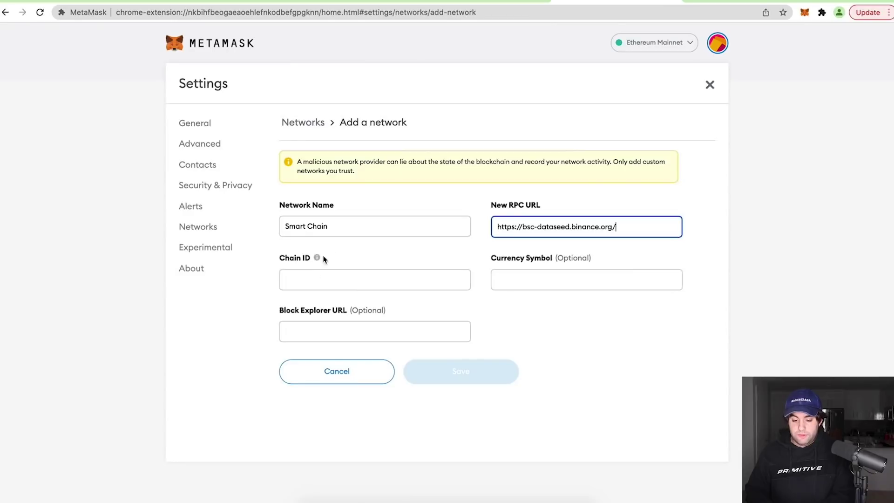
pyautogui.click(309, 275)
pyautogui.write('56')
pyautogui.click(511, 277)
pyautogui.write('BNB')
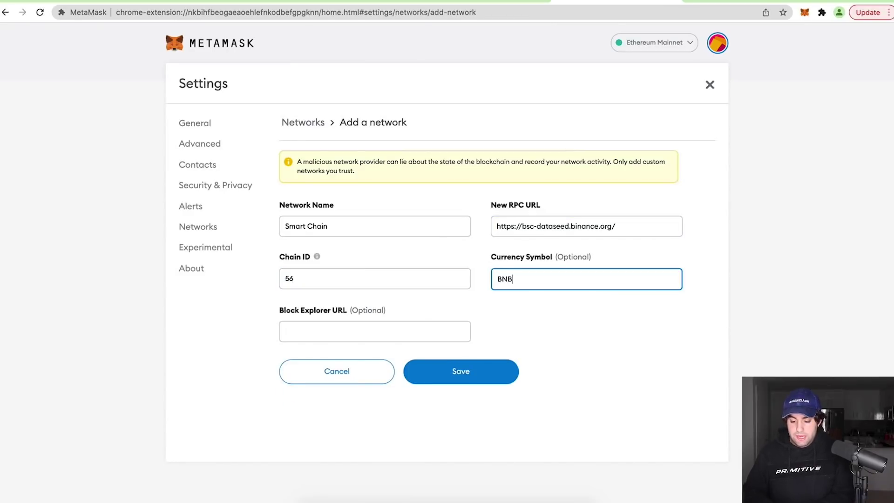
pyautogui.click(351, 331)
pyautogui.hotkey('ctrl', 'v')
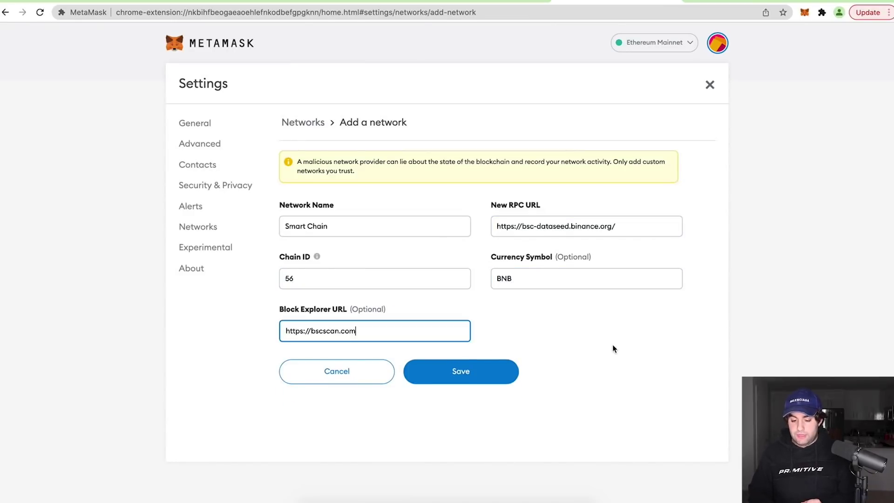
pyautogui.click(467, 373)
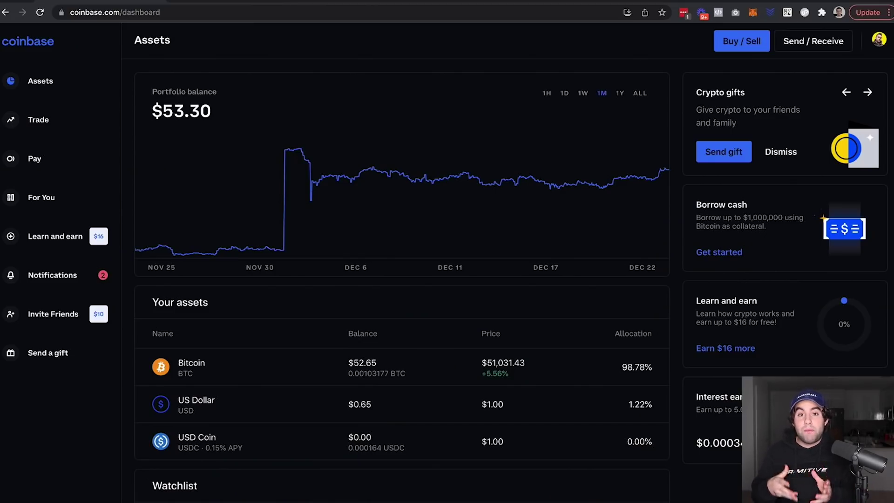
# Start a Coinbase buy of 100 and change the asset to Litecoin
pyautogui.click(742, 41)
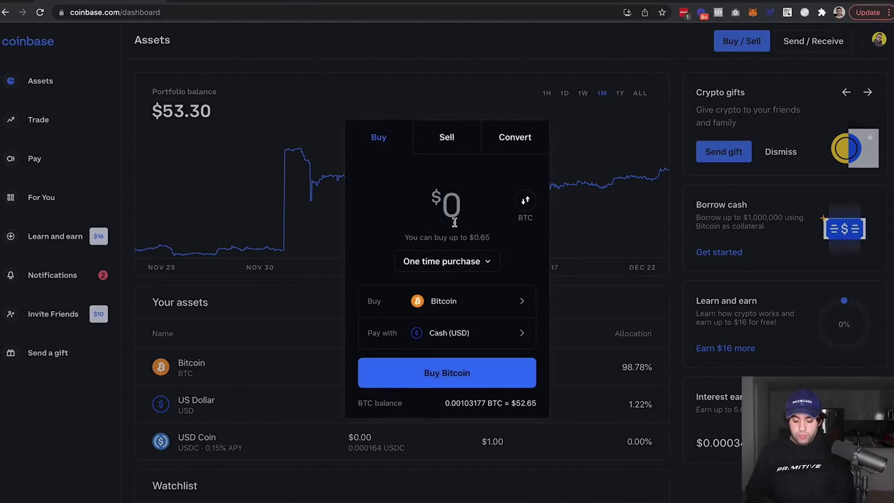
pyautogui.write('100')
pyautogui.click(455, 285)
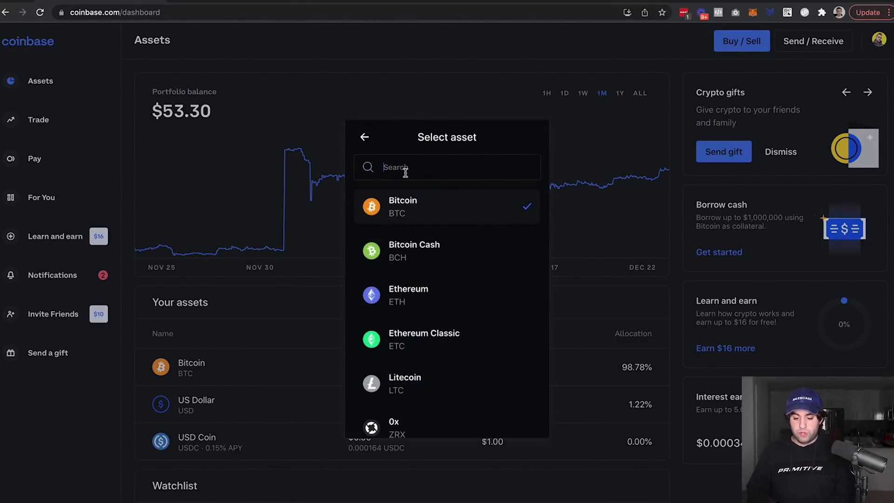
pyautogui.click(405, 170)
pyautogui.write('ltc')
pyautogui.click(429, 208)
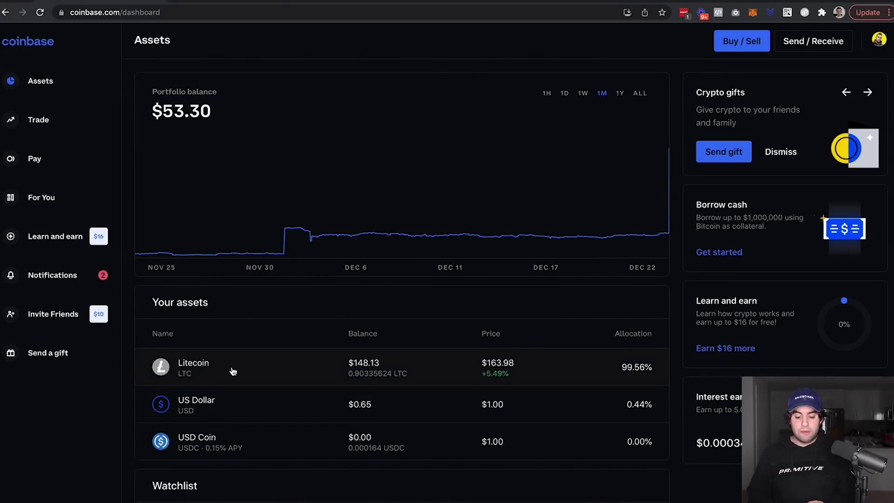
# View the Litecoin wallet's transaction history, then switch to KuCoin's assets overview
pyautogui.click(240, 372)
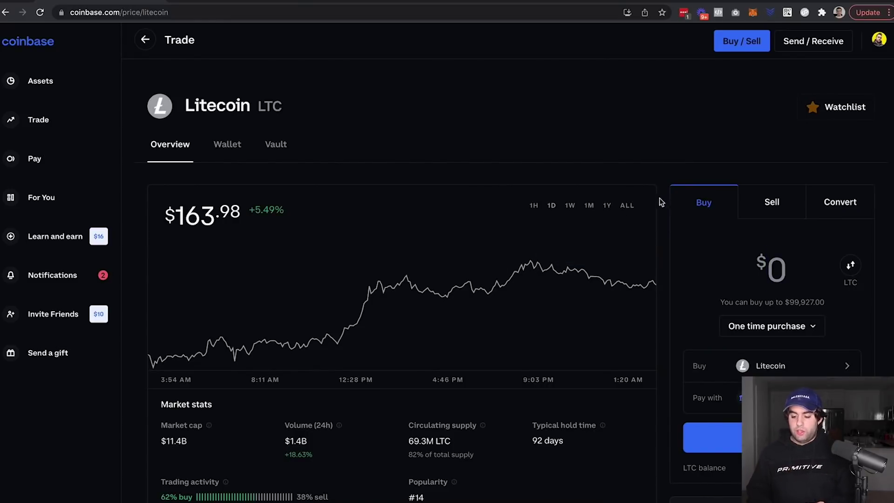
pyautogui.scroll(-1, 207, 93)
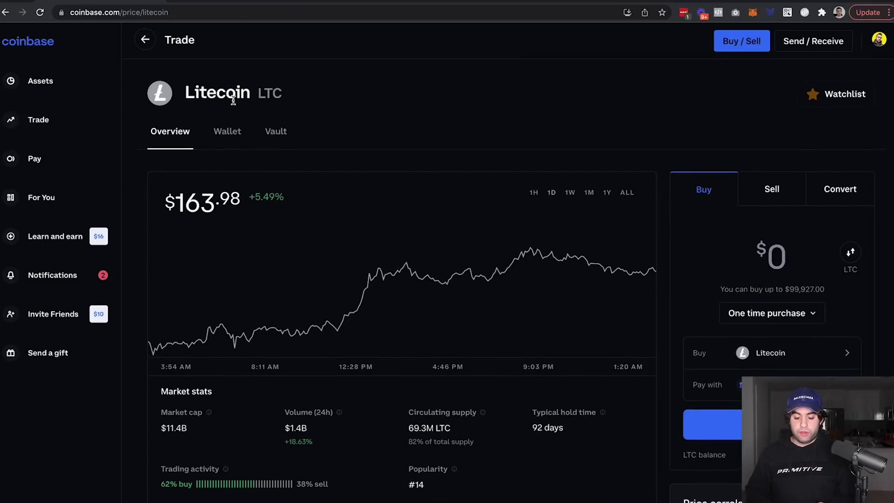
pyautogui.click(227, 134)
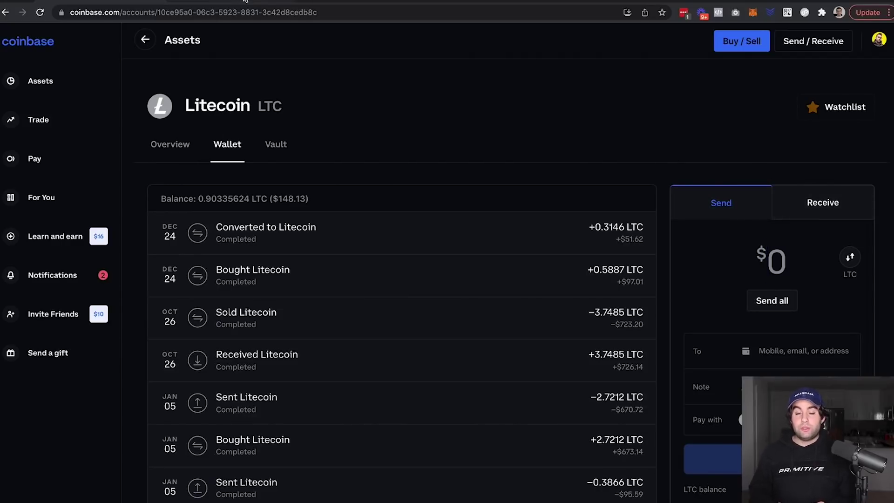
pyautogui.moveTo(246, 1)
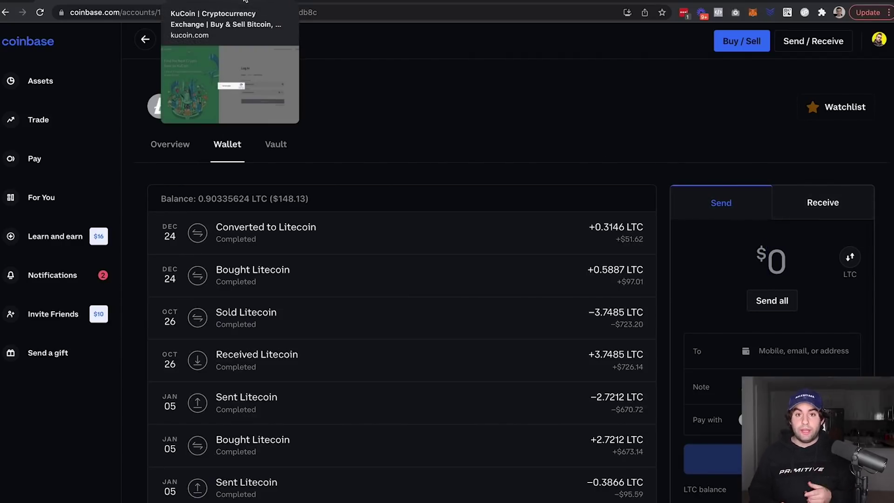
pyautogui.click(246, 1)
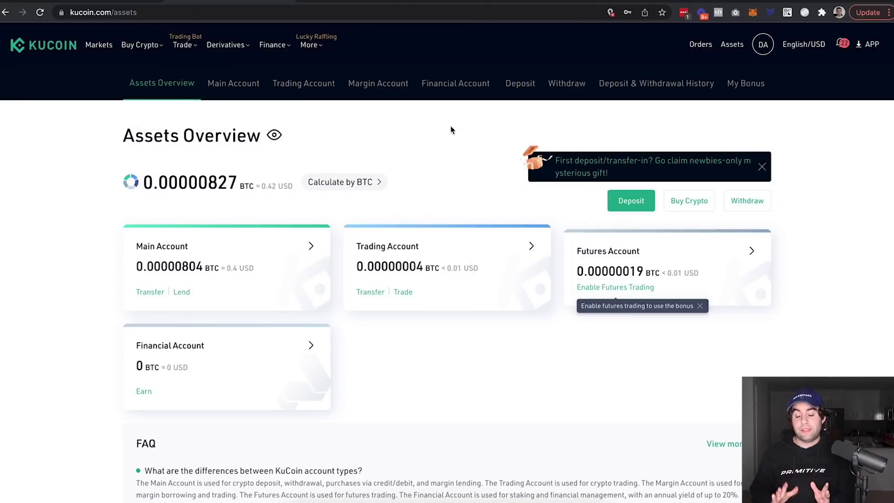
# Find LTC in KuCoin's Main Account and copy its Litecoin deposit address
pyautogui.click(249, 256)
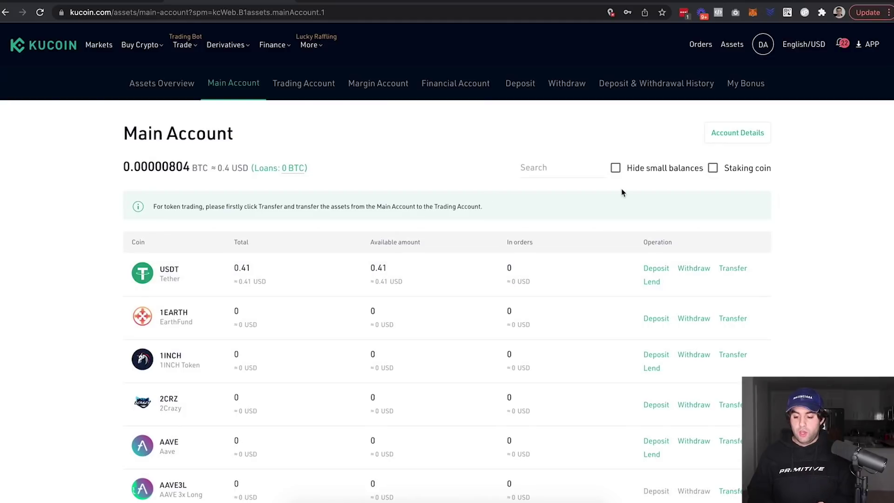
pyautogui.click(548, 172)
pyautogui.write('ltc')
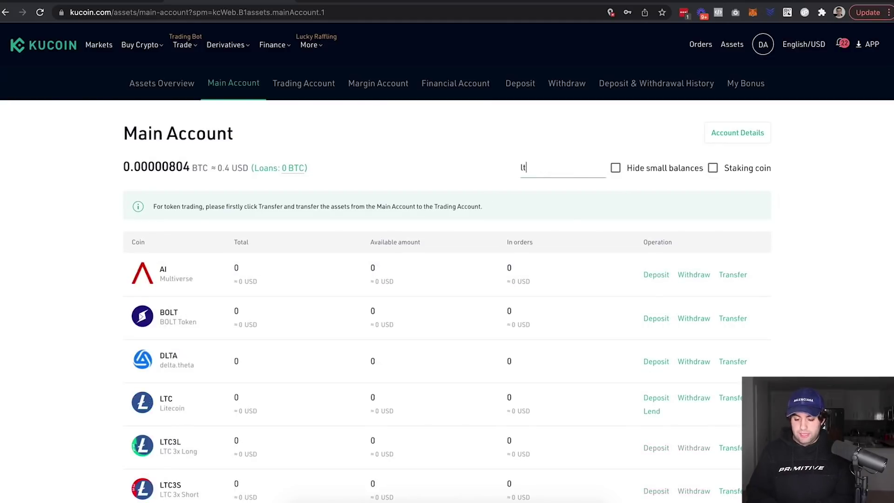
pyautogui.click(647, 271)
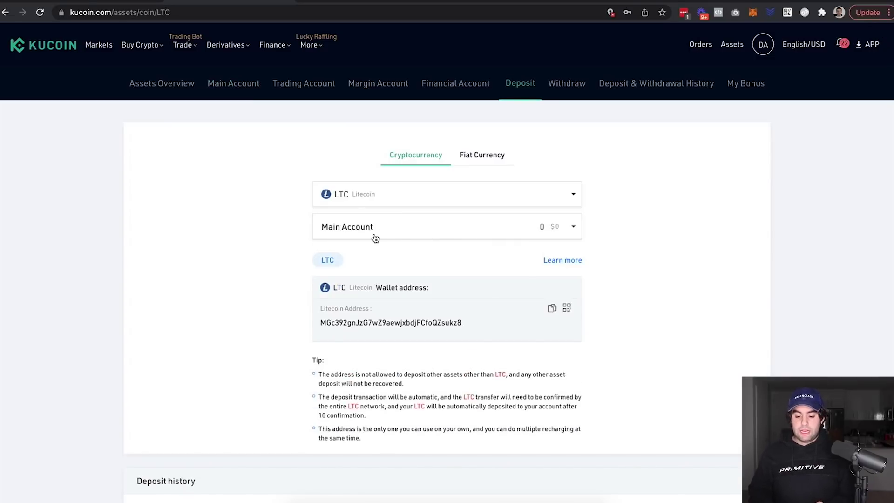
pyautogui.click(552, 308)
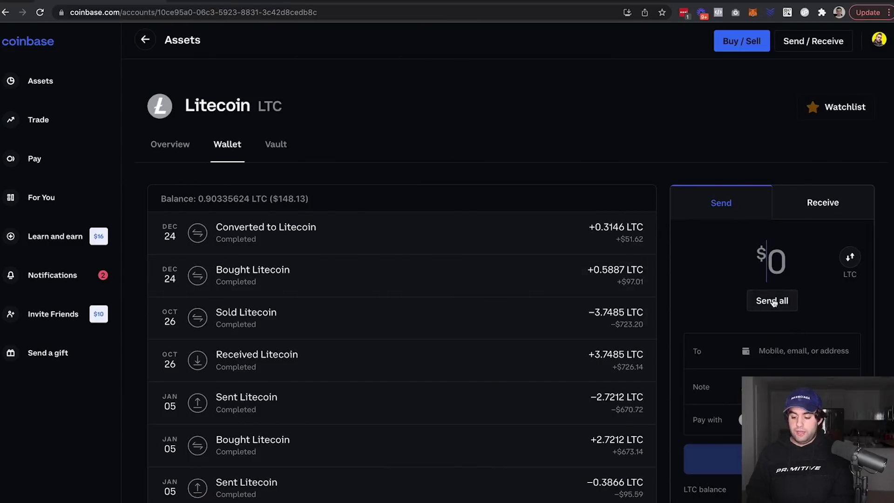
# Send all 0.90335204 LTC from Coinbase to the pasted KuCoin deposit address
pyautogui.click(787, 351)
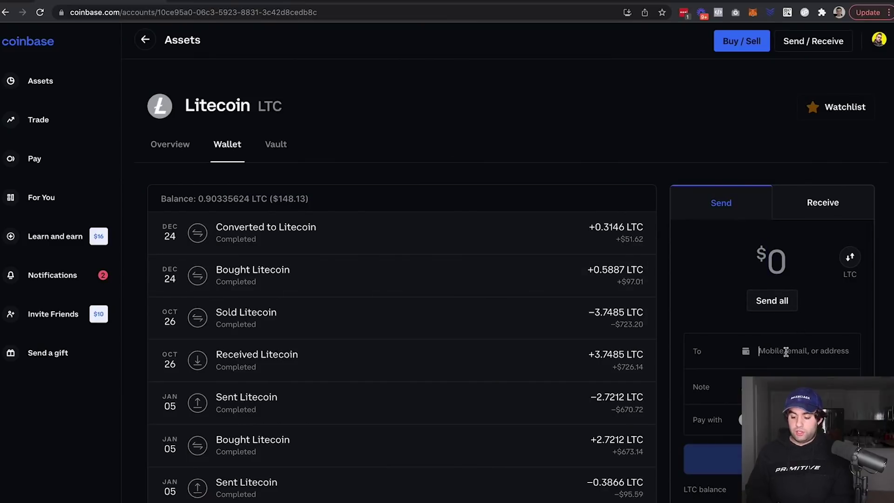
pyautogui.press('super+v')
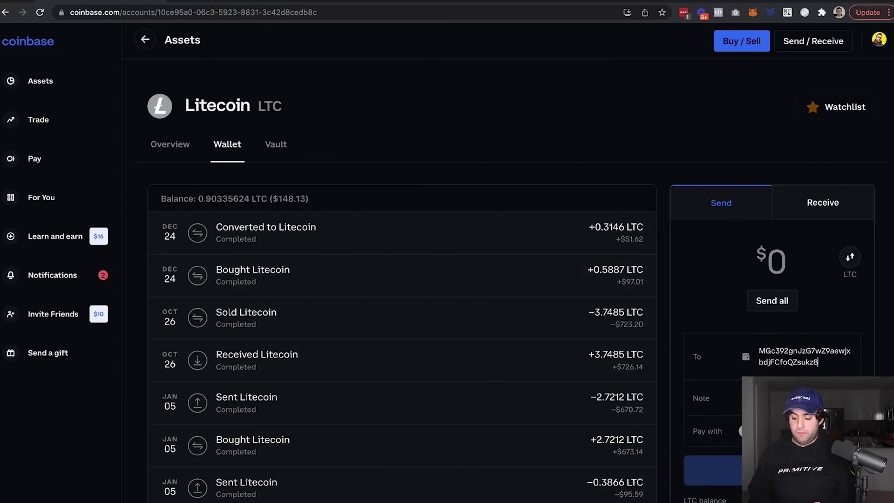
pyautogui.click(771, 301)
pyautogui.scroll(-2, 837, 328)
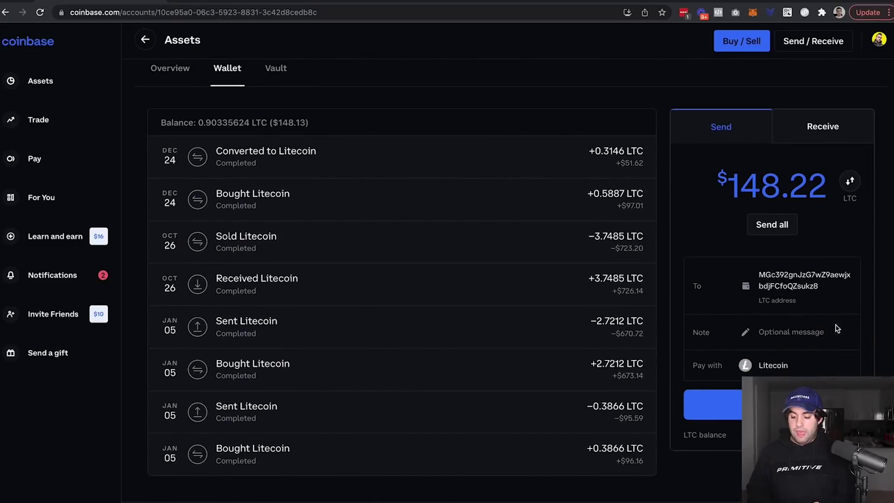
pyautogui.click(742, 409)
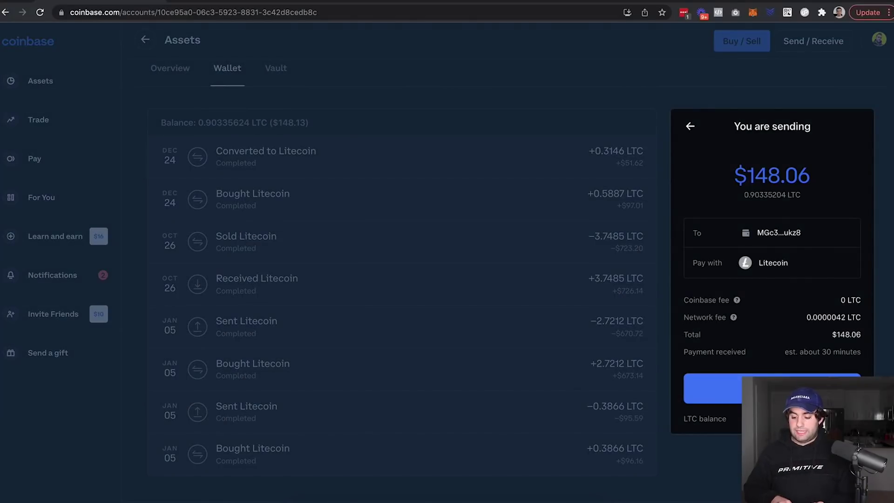
pyautogui.click(745, 389)
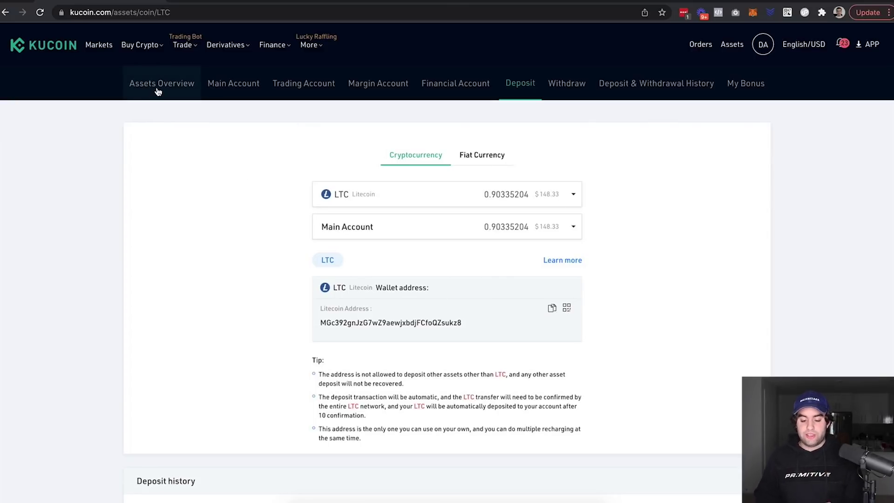
# Transfer all 0.90335204 LTC from the Main Account to the Trading Account, then go to Spot Trading
pyautogui.click(231, 86)
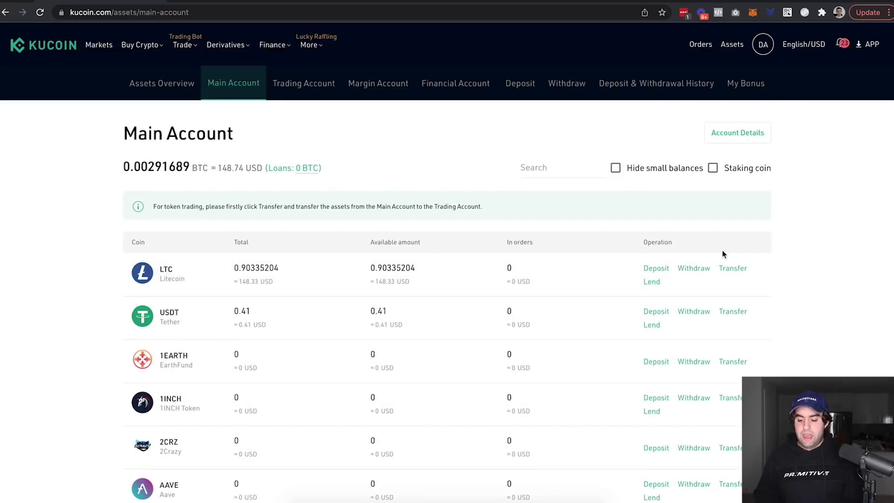
pyautogui.click(732, 269)
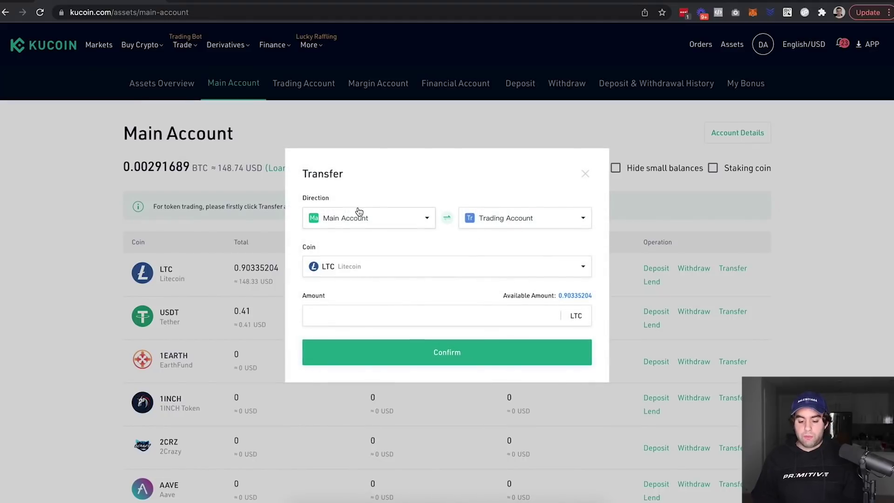
pyautogui.click(577, 296)
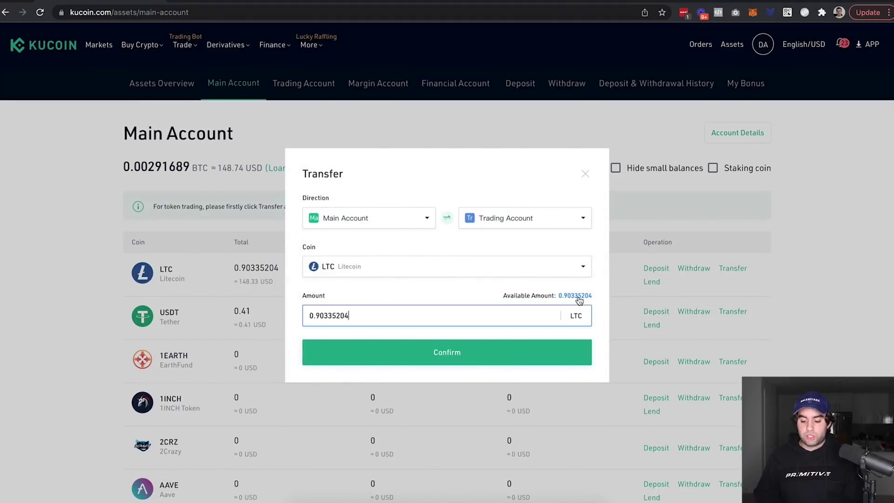
pyautogui.click(436, 356)
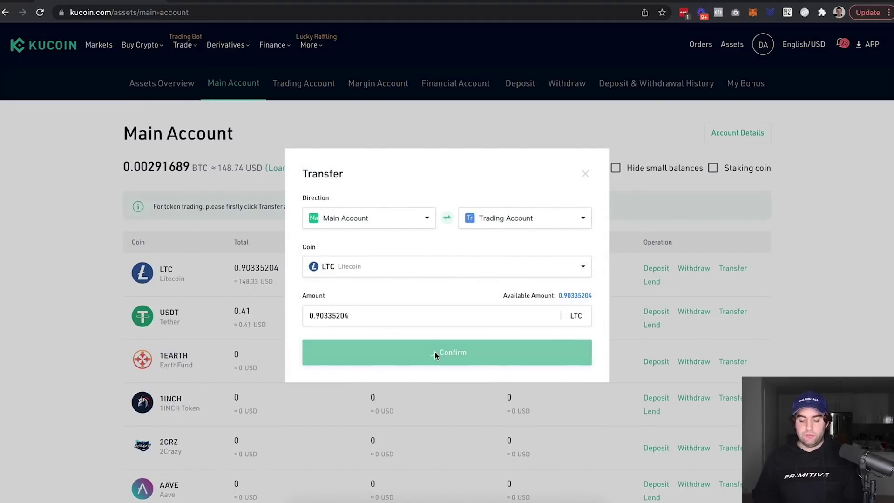
pyautogui.moveTo(185, 55)
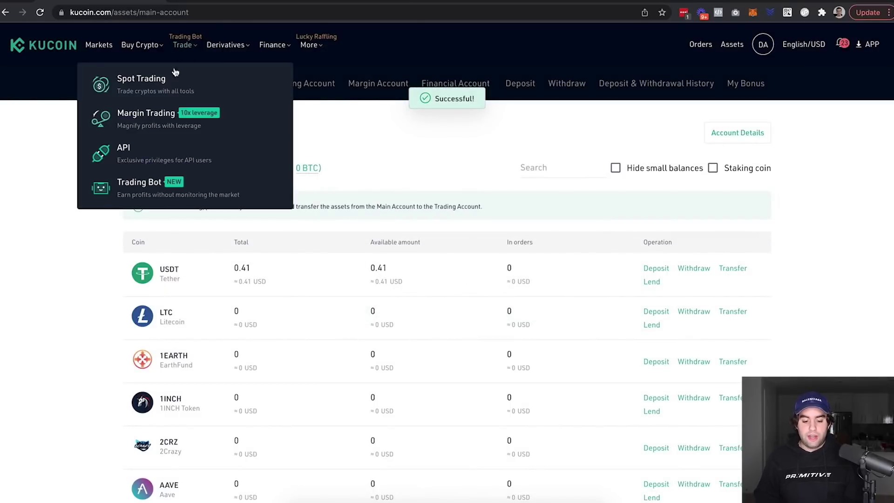
pyautogui.click(176, 86)
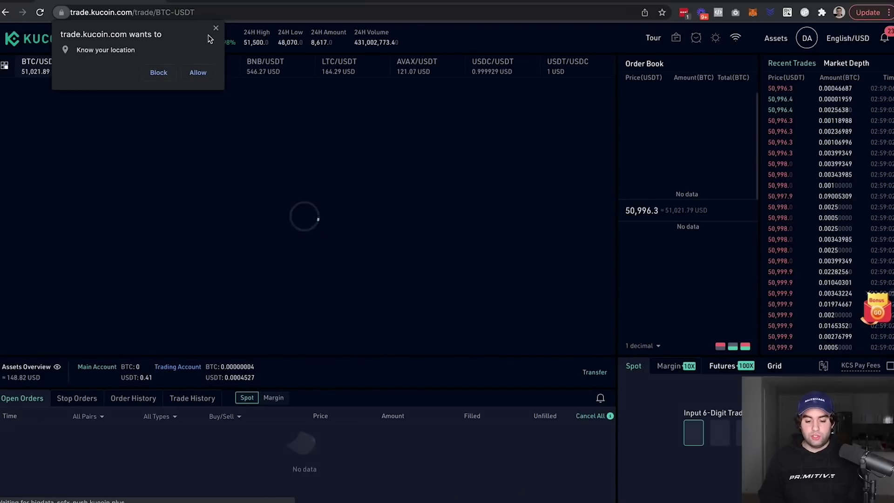
# Dismiss the location prompt and switch the spot chart to the LTC/USDT pair
pyautogui.click(216, 27)
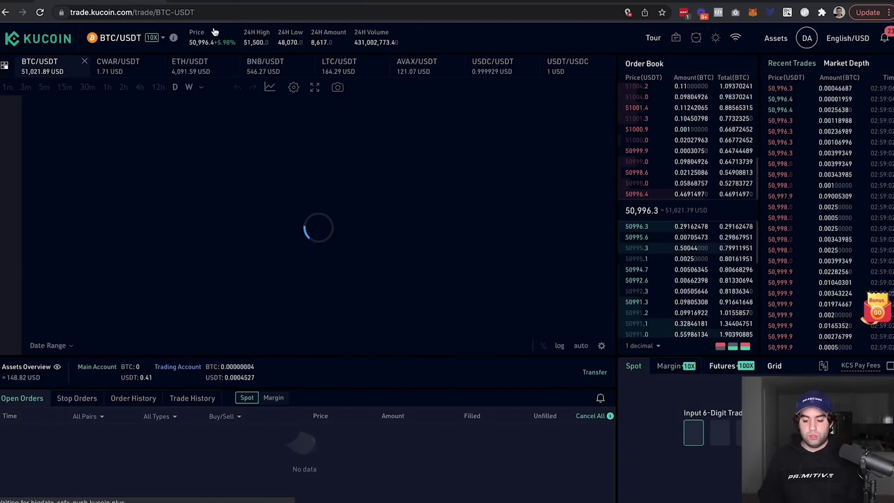
pyautogui.click(339, 65)
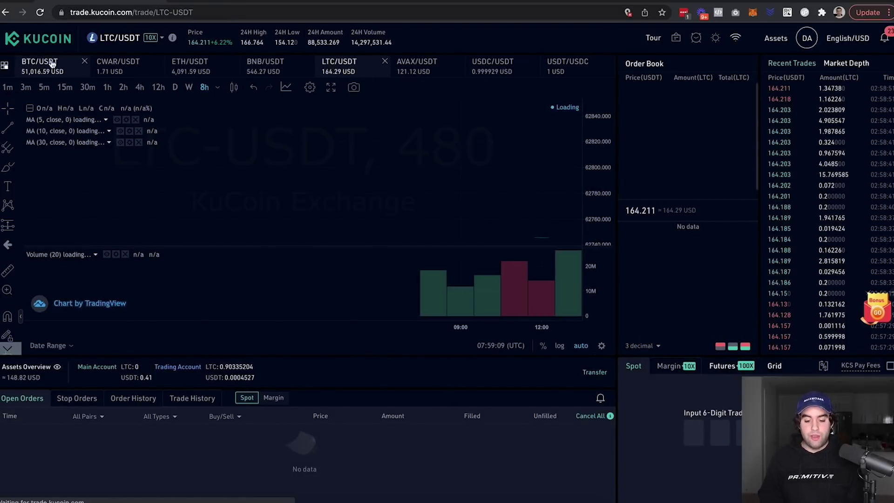
pyautogui.moveTo(104, 44)
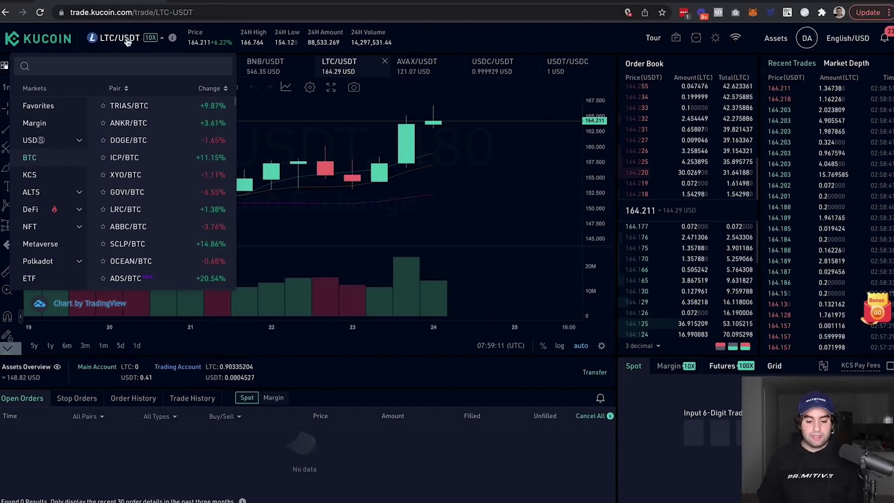
pyautogui.click(85, 65)
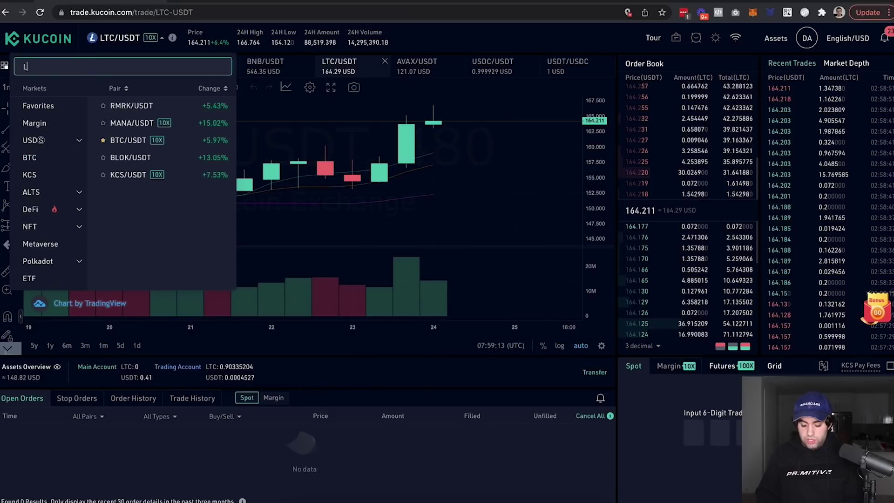
pyautogui.write('LTC')
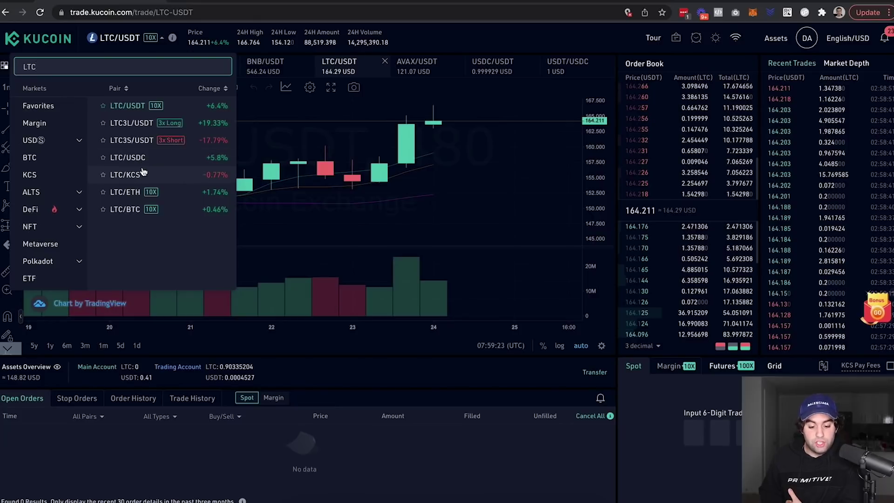
pyautogui.click(126, 107)
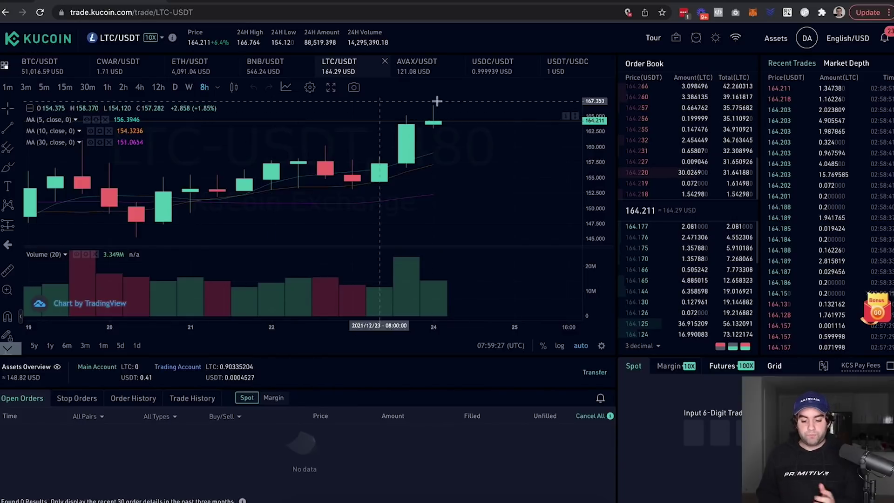
# Enter the trading password, market-sell all LTC, and view the Trading Account
pyautogui.click(693, 438)
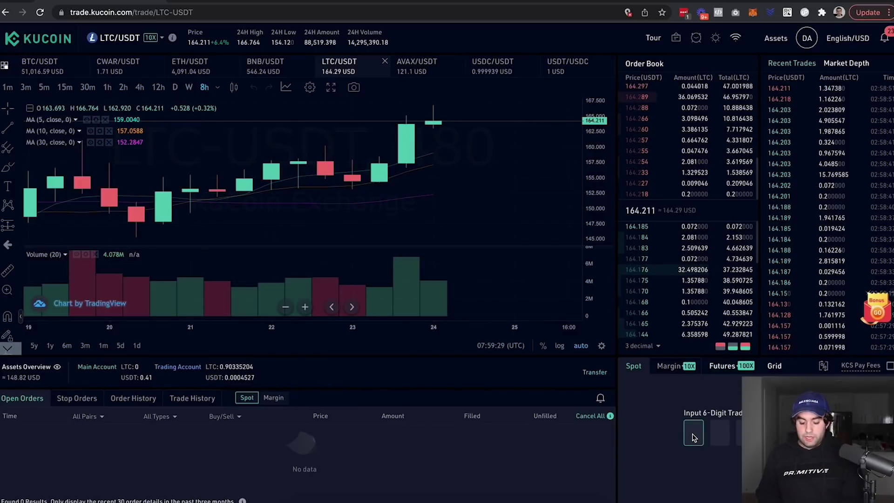
pyautogui.write('******')
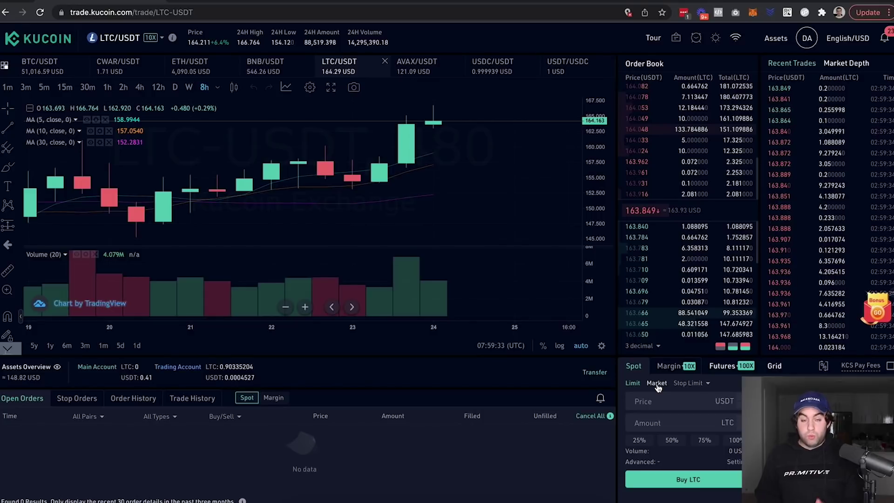
pyautogui.click(656, 384)
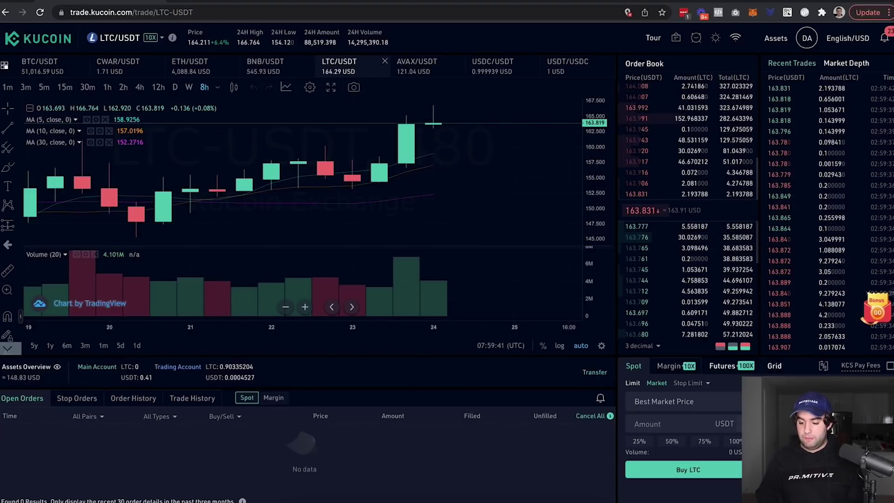
pyautogui.click(820, 469)
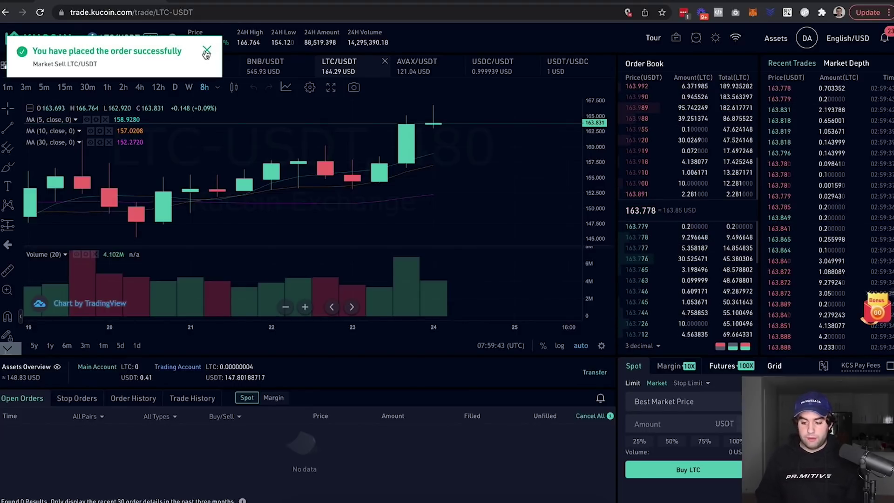
pyautogui.click(206, 50)
pyautogui.moveTo(776, 39)
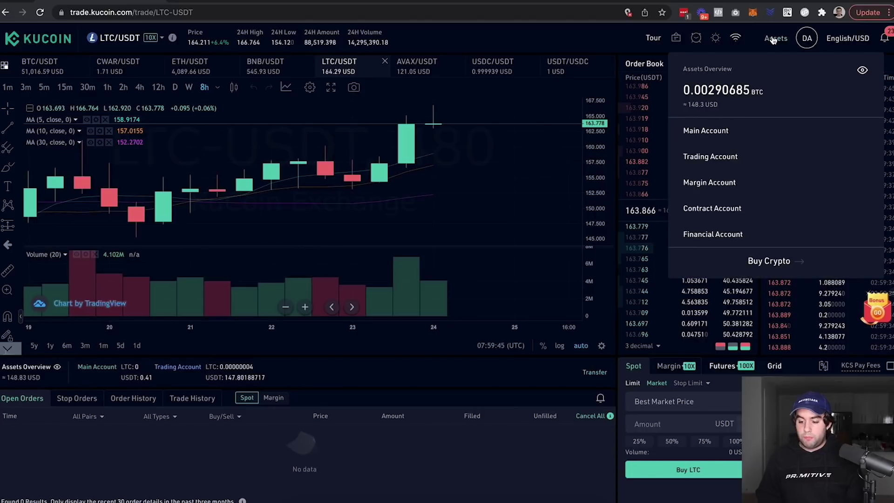
pyautogui.click(699, 158)
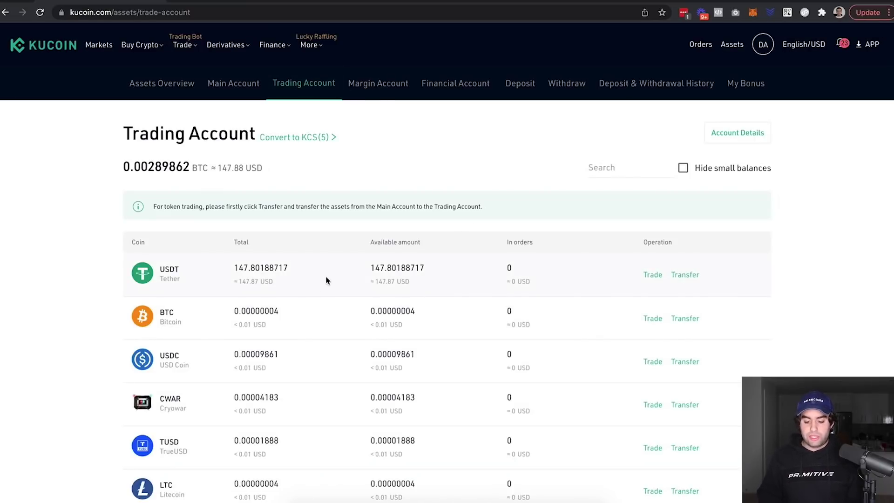
# Go to the BTC/USDT spot trading page and bring up its trading pair list
pyautogui.moveTo(186, 47)
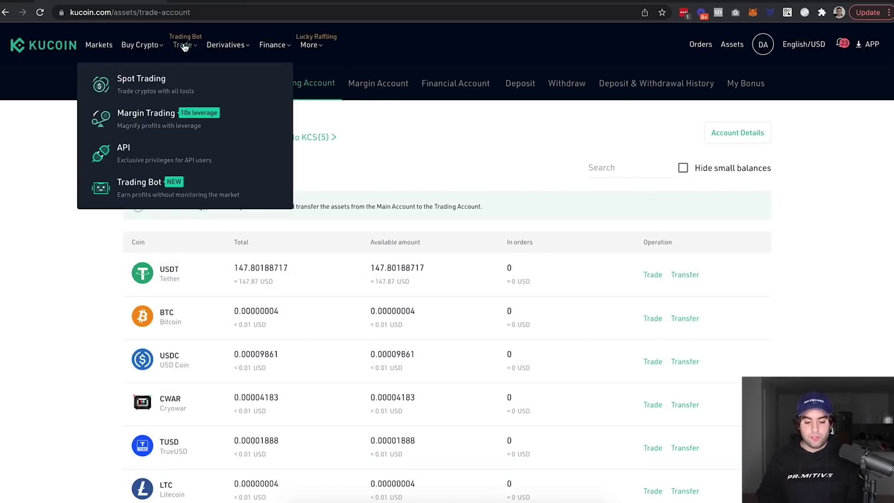
pyautogui.click(151, 86)
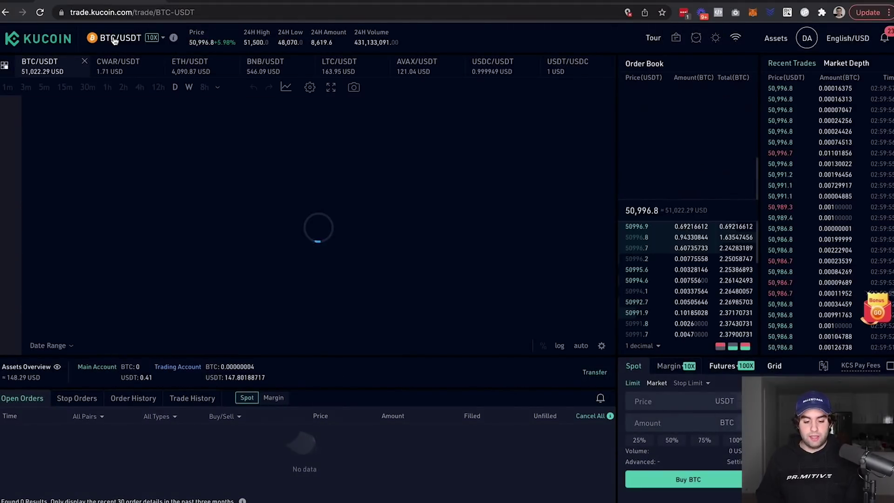
pyautogui.click(116, 39)
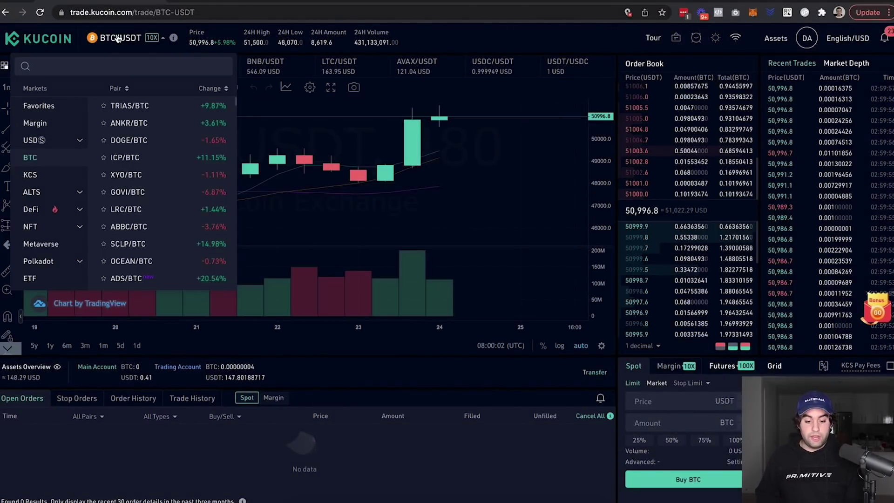
# Market-buy BNB on the BNB/USDT pair using 100% of the USDT balance
pyautogui.click(99, 63)
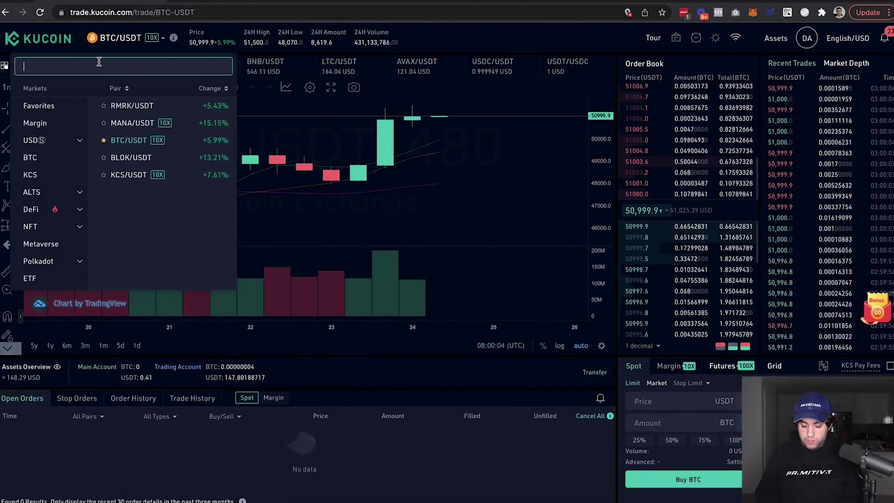
pyautogui.write('BNB')
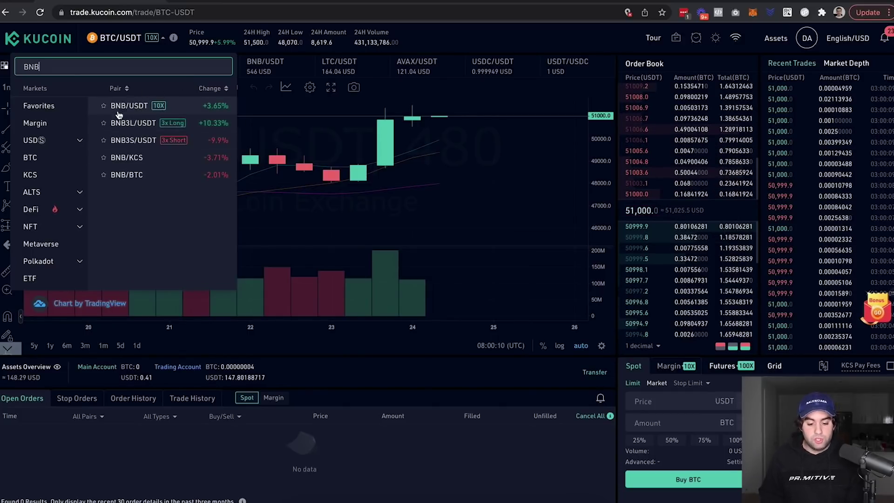
pyautogui.click(118, 112)
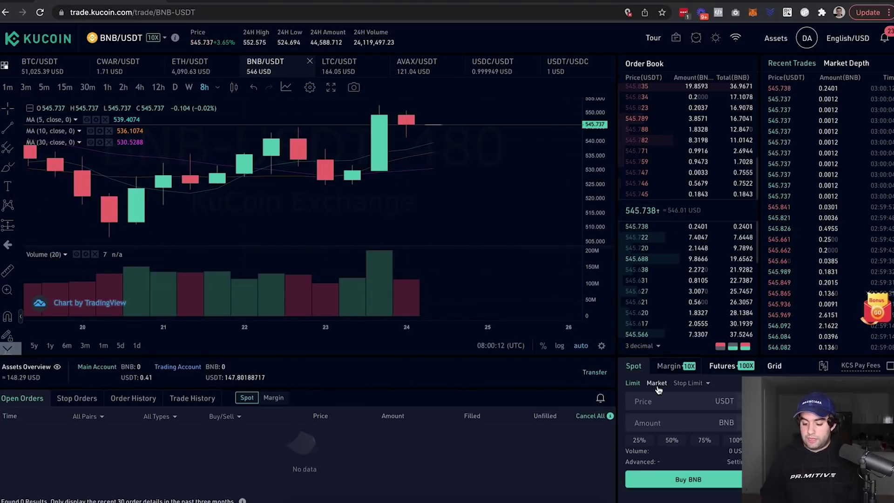
pyautogui.click(658, 388)
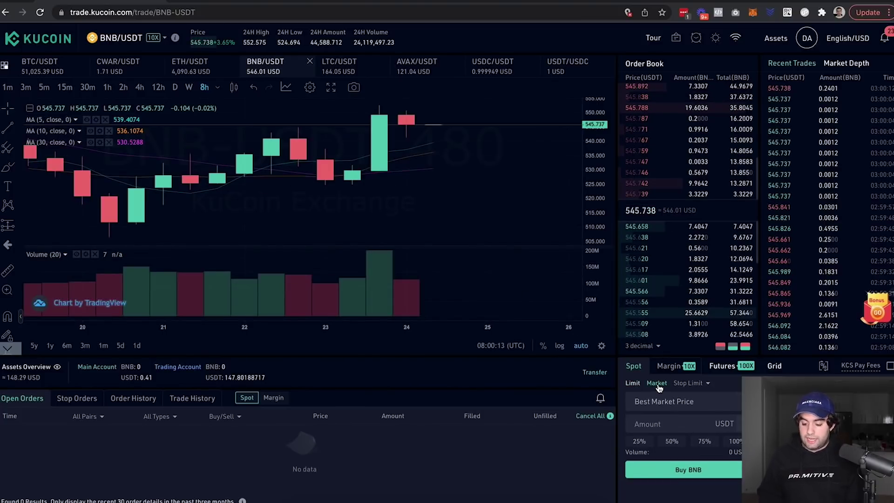
pyautogui.click(736, 441)
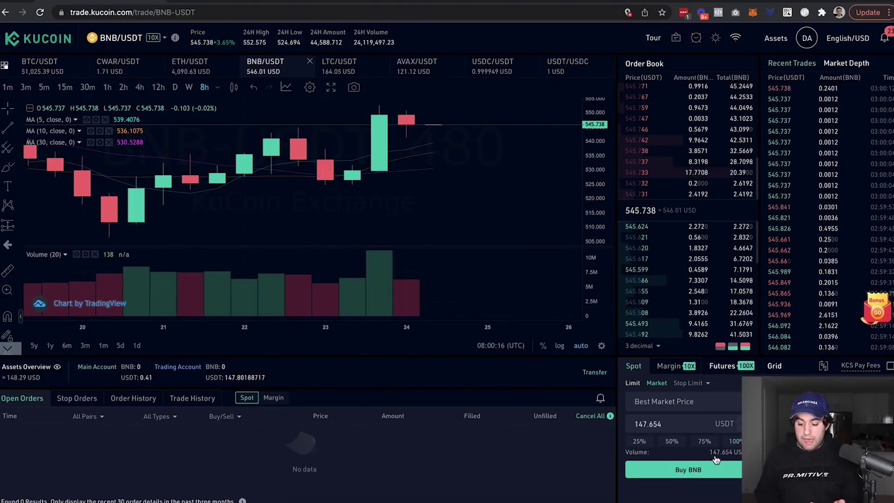
pyautogui.click(694, 471)
# Transfer all 0.27047265 BNB from the Trading Account into the Main Account
pyautogui.moveTo(776, 38)
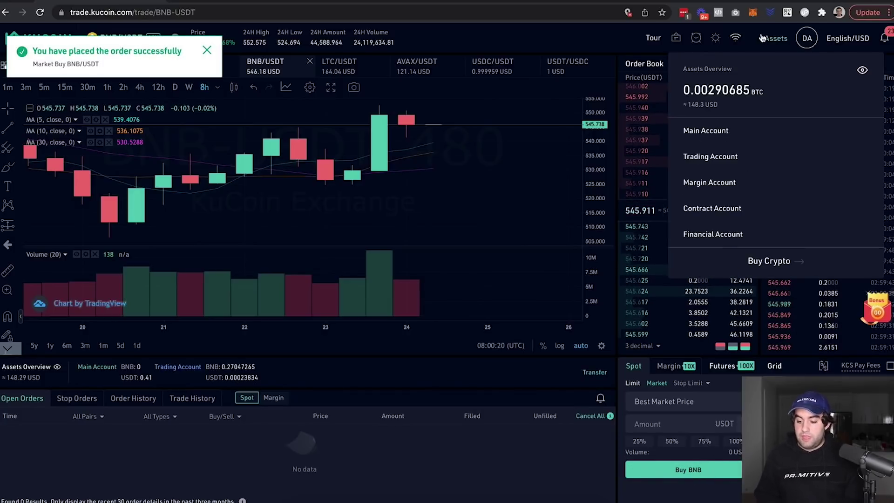
pyautogui.click(714, 157)
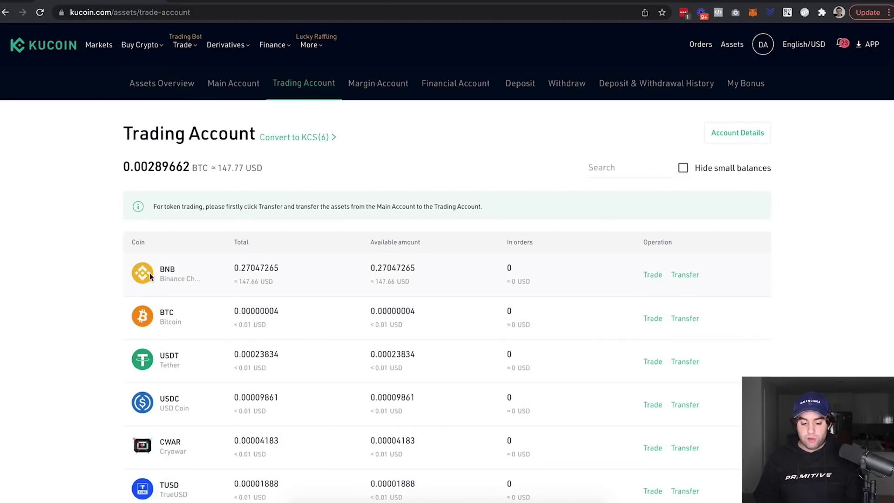
pyautogui.click(681, 276)
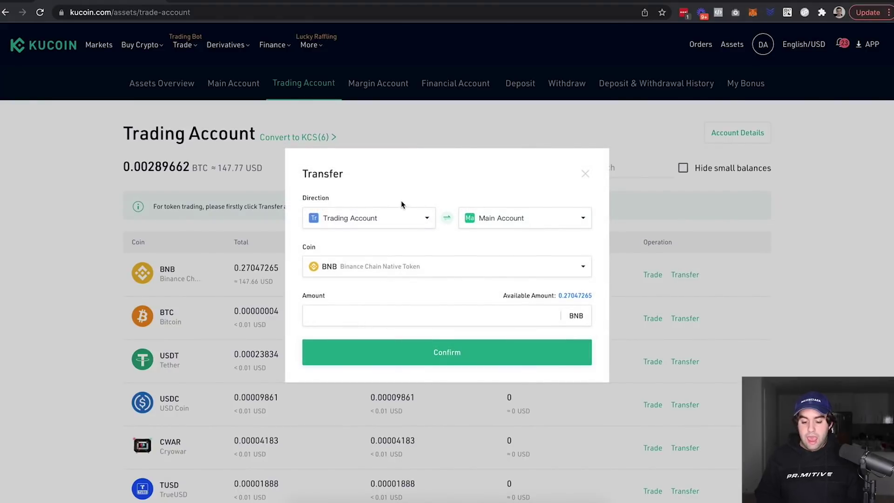
pyautogui.click(573, 297)
pyautogui.click(425, 354)
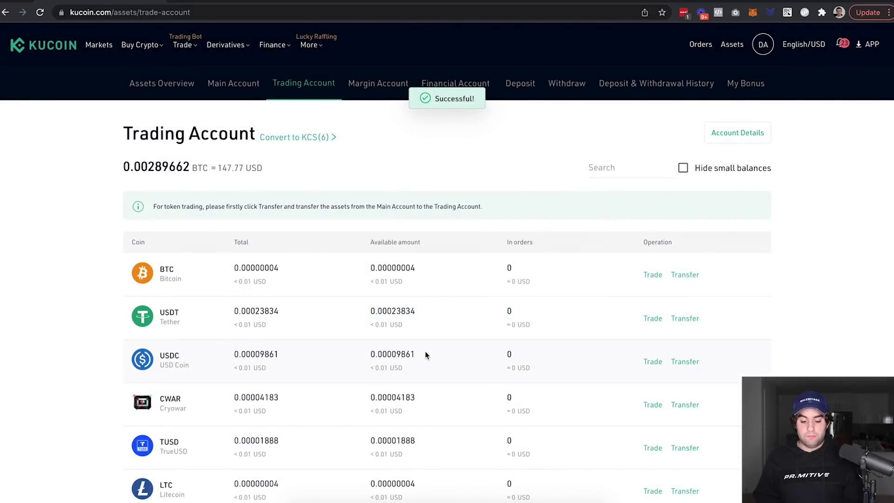
pyautogui.click(235, 86)
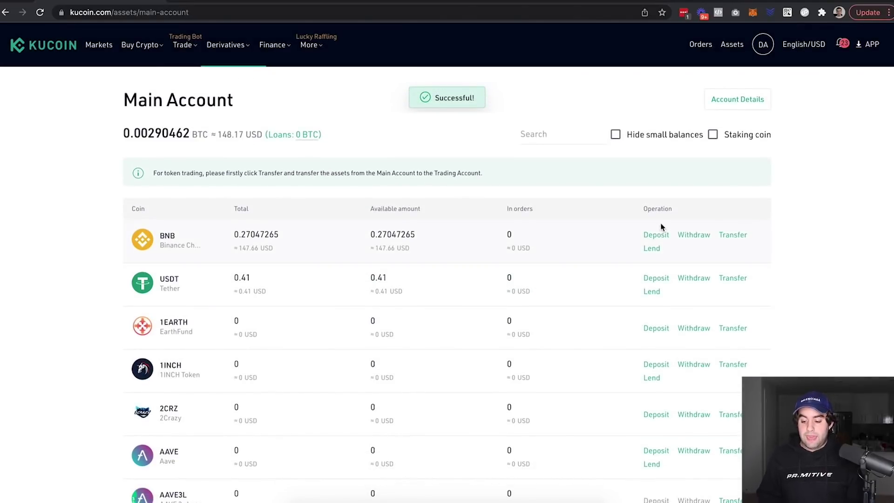
pyautogui.click(693, 237)
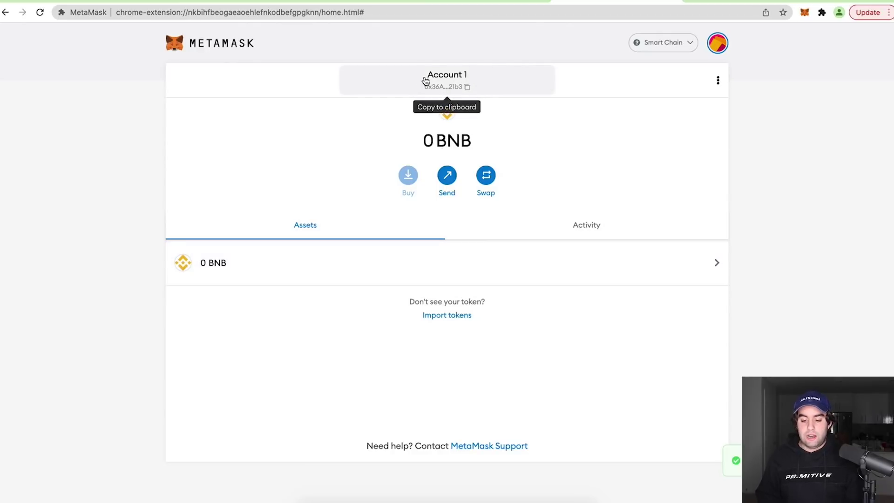
# Withdraw the maximum 0.26047265 BNB over BEP20 to the copied MetaMask address
pyautogui.click(431, 89)
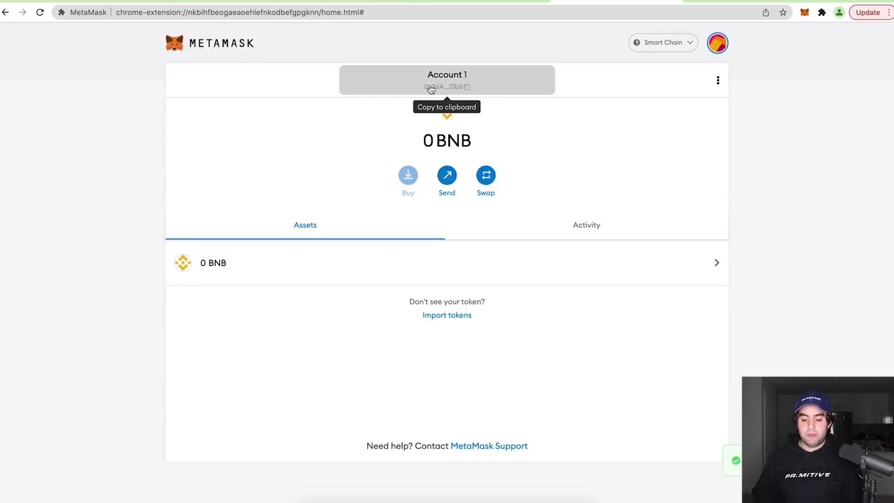
pyautogui.press('super+Tab')
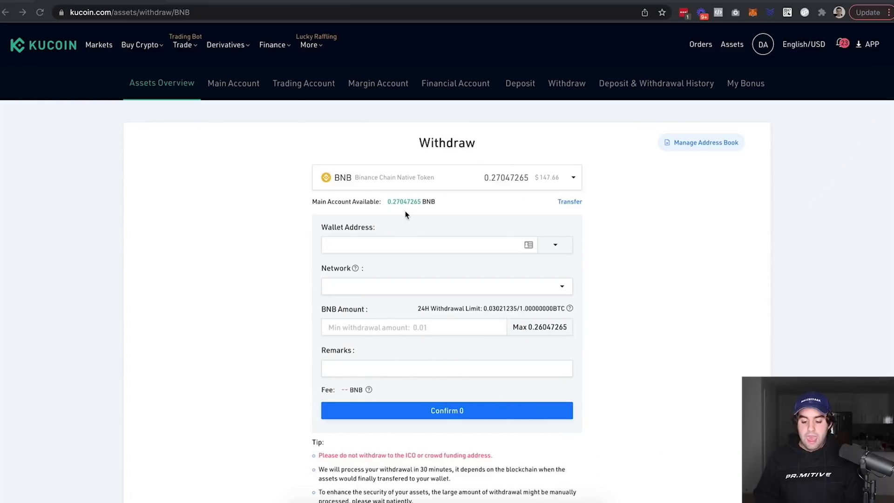
pyautogui.click(372, 248)
pyautogui.write('0x36A130953FE02BE9aBC991c6c4df3f1dFEdb21b3')
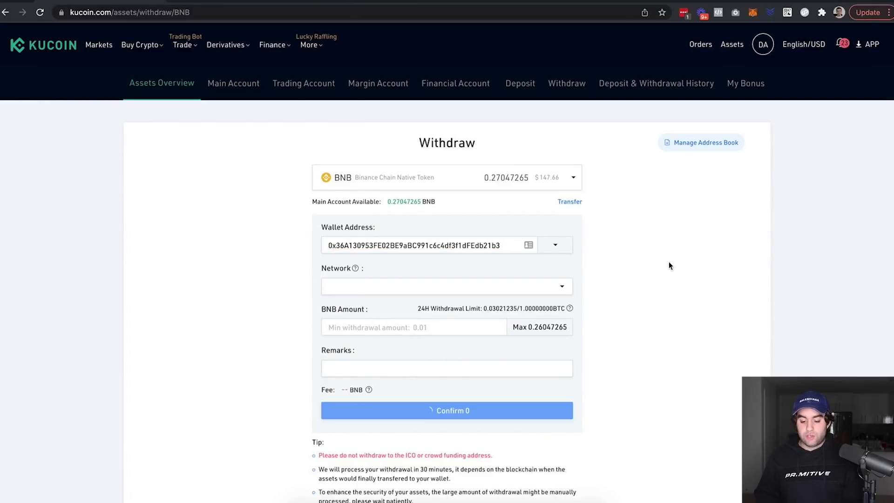
pyautogui.click(373, 288)
pyautogui.click(340, 308)
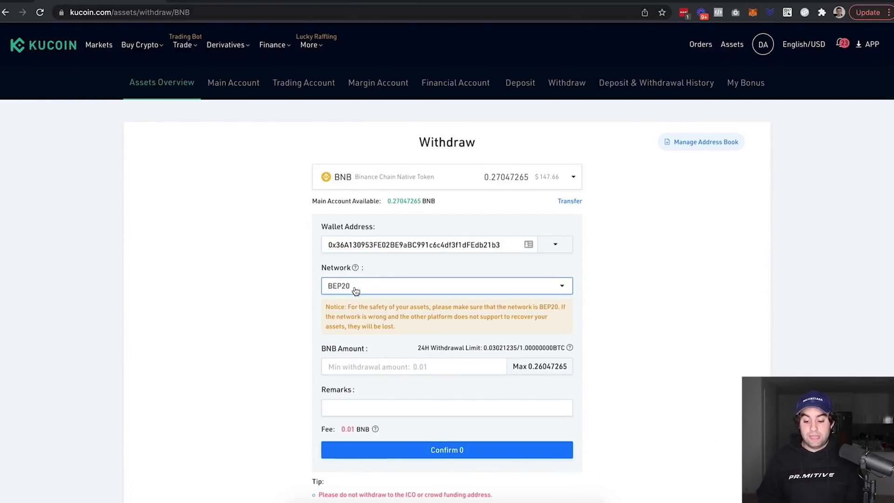
pyautogui.scroll(-1, 354, 289)
pyautogui.click(607, 333)
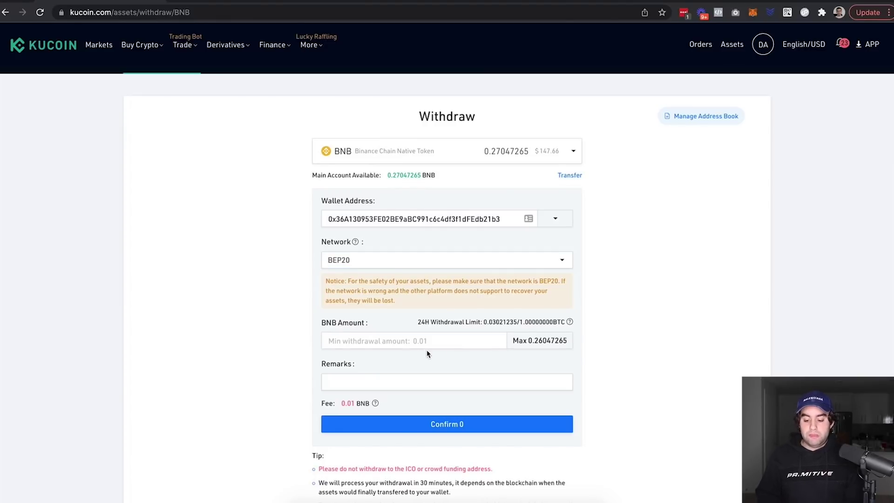
pyautogui.click(531, 341)
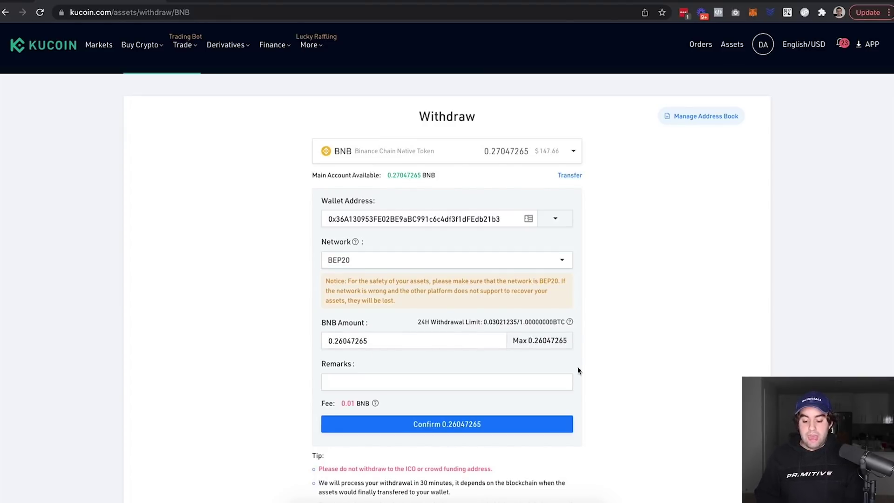
pyautogui.click(464, 427)
pyautogui.scroll(-3, 699, 287)
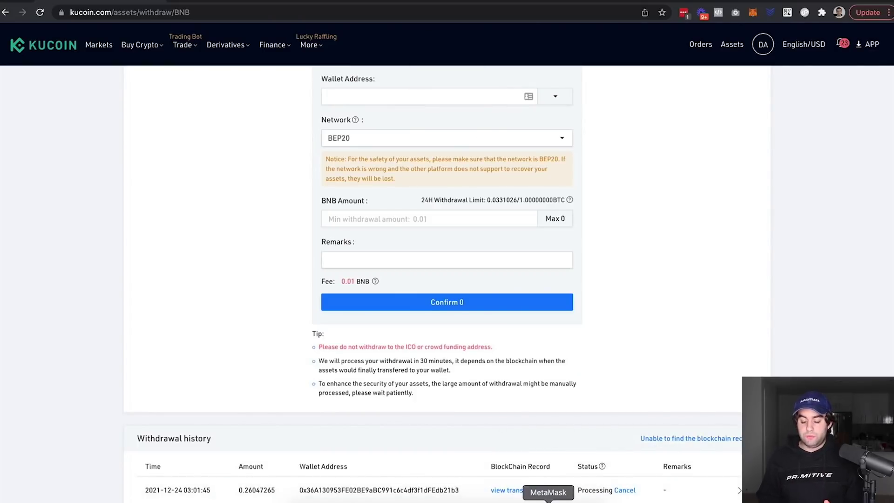
# Check that MetaMask shows 2.2605 BNB, then return to the RING Financial page
pyautogui.click(548, 501)
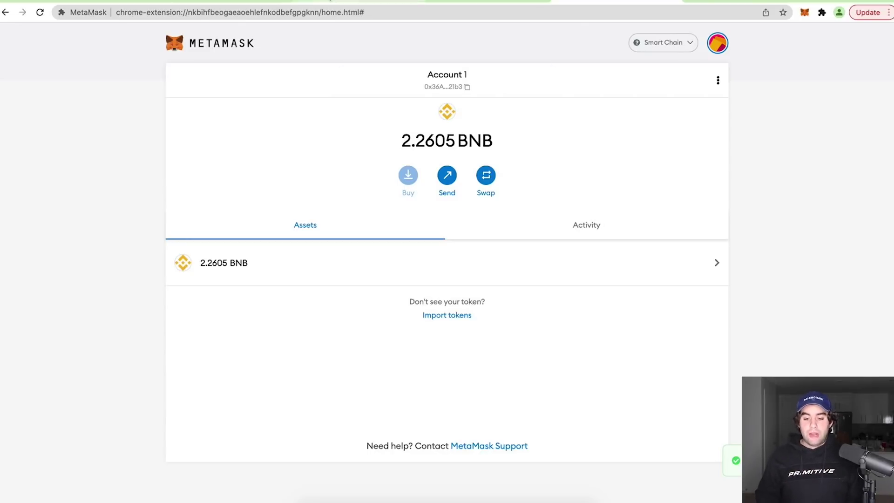
pyautogui.click(328, 1)
# Search CoinMarketCap for 'ring' and open the RING Financial coin page, priced about $88.60
pyautogui.click(99, 1)
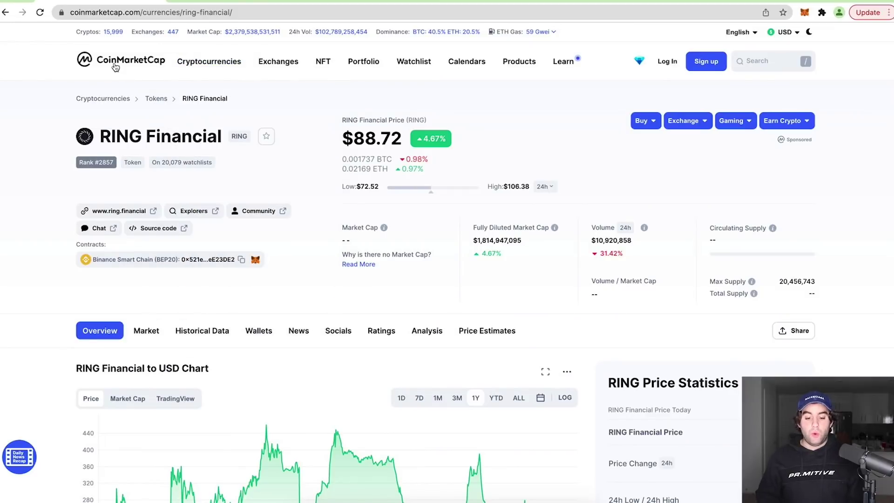
pyautogui.moveTo(223, 139); pyautogui.dragTo(98, 141)
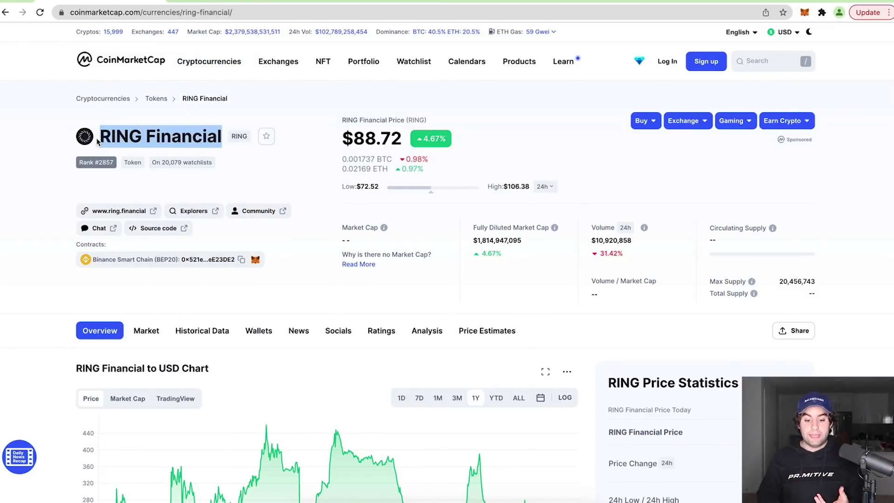
pyautogui.click(768, 62)
pyautogui.write('ring')
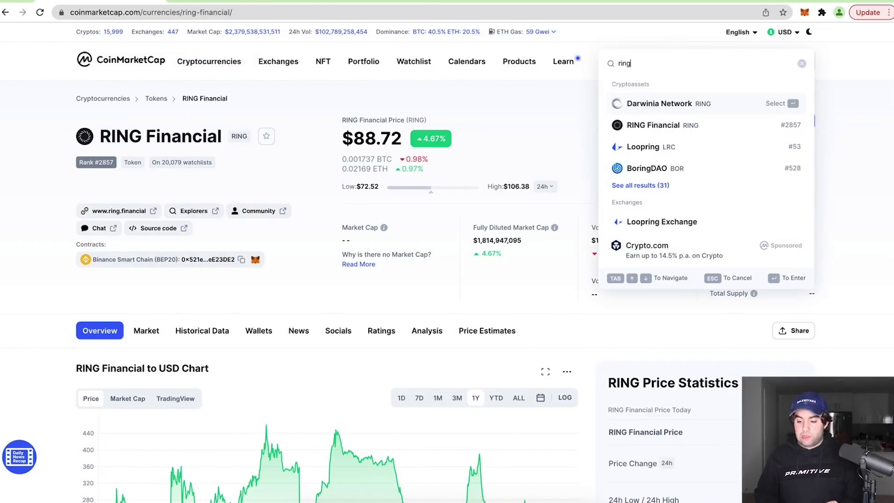
pyautogui.click(659, 127)
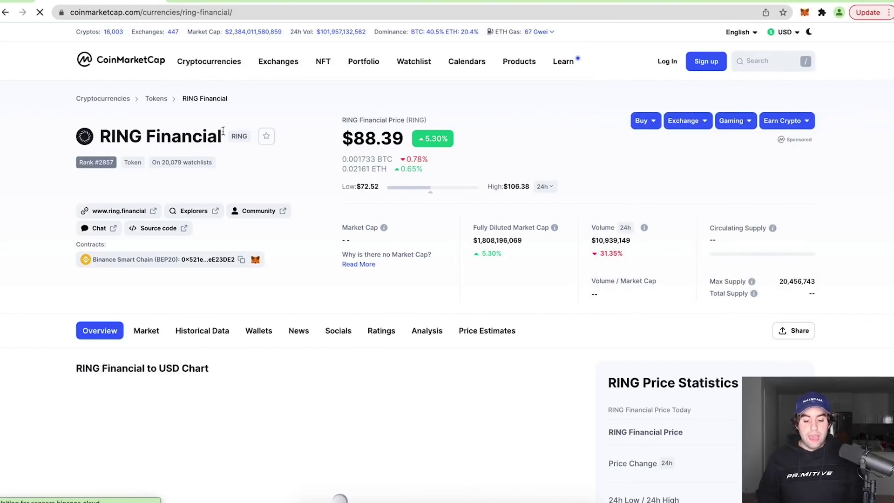
pyautogui.moveTo(223, 136); pyautogui.dragTo(90, 140)
pyautogui.click(174, 135)
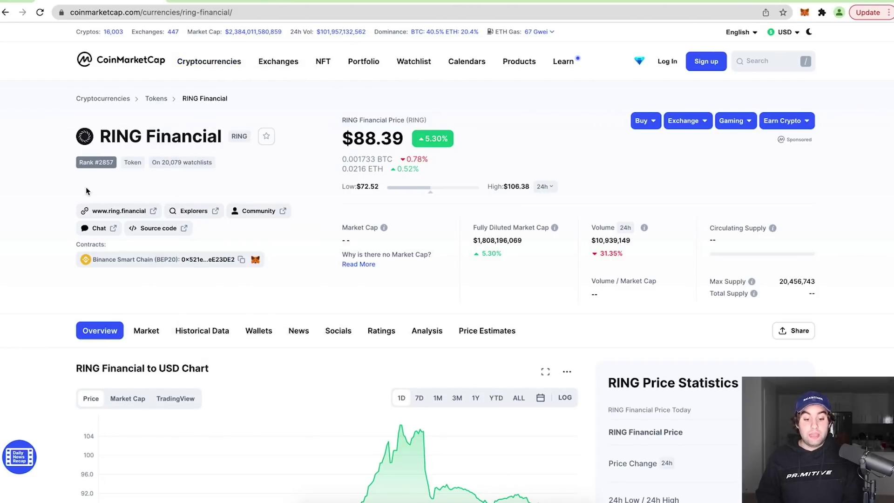
pyautogui.scroll(-1, 85, 189)
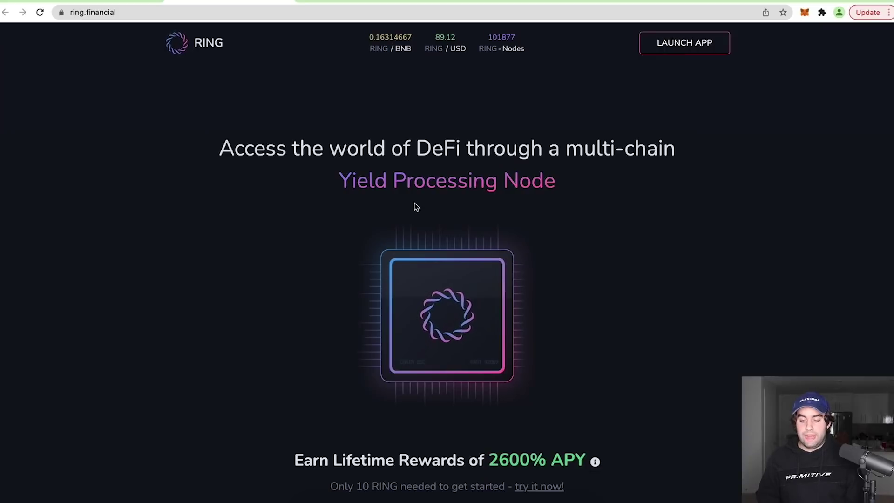
# Connect the wallet to the RING web app to show the My Nodes dashboard (0/100 nodes)
pyautogui.click(683, 49)
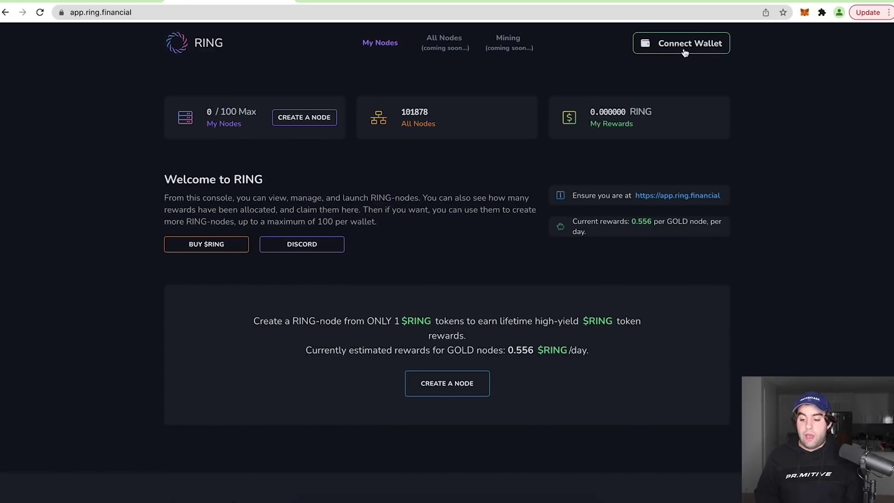
pyautogui.click(666, 47)
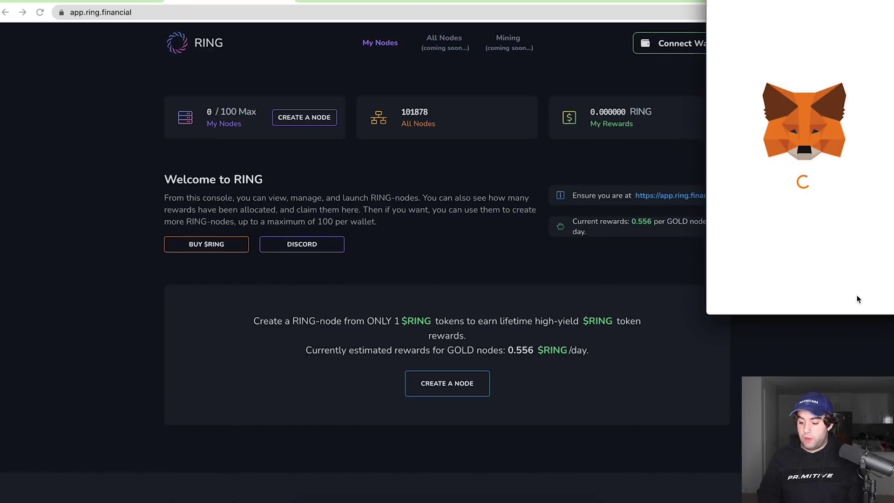
pyautogui.click(856, 295)
pyautogui.click(853, 295)
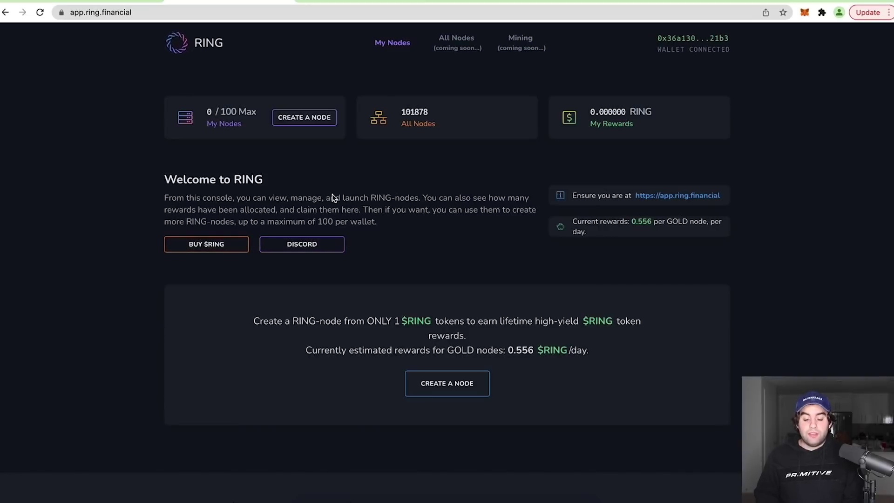
pyautogui.click(205, 246)
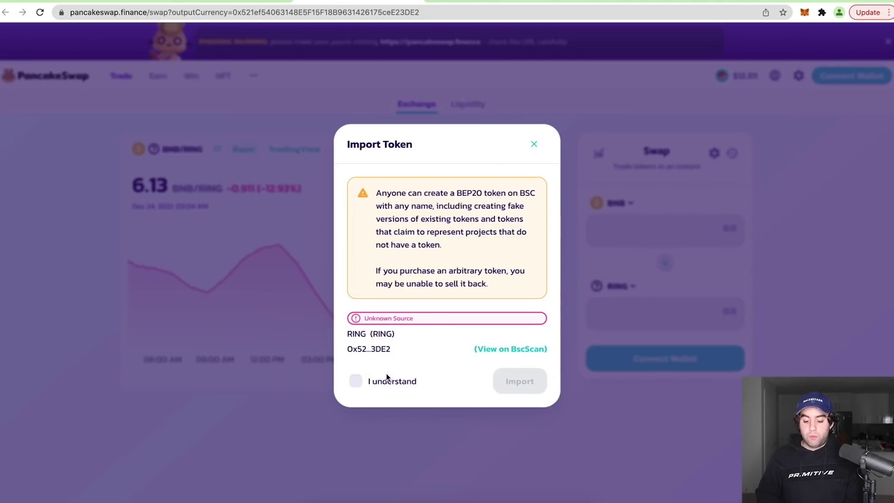
# Accept the unknown-token warning and import RING on PancakeSwap's BNB/RING swap page
pyautogui.click(356, 382)
pyautogui.click(521, 382)
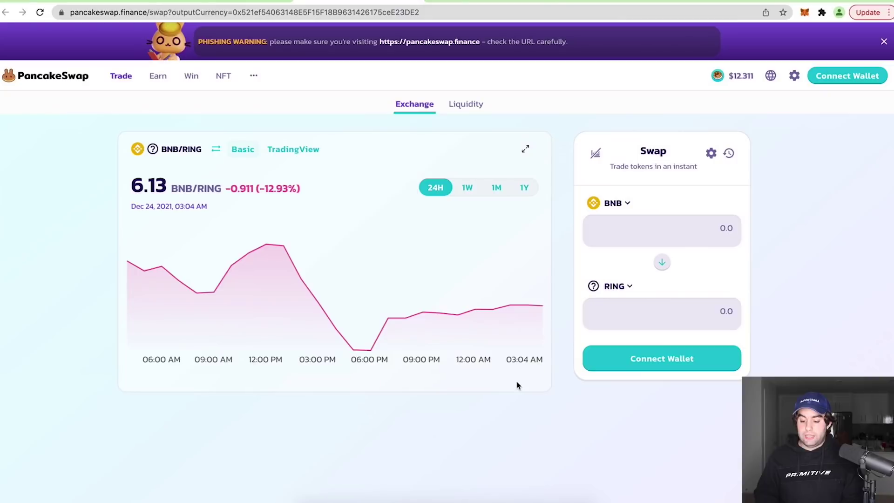
pyautogui.click(804, 13)
pyautogui.click(865, 228)
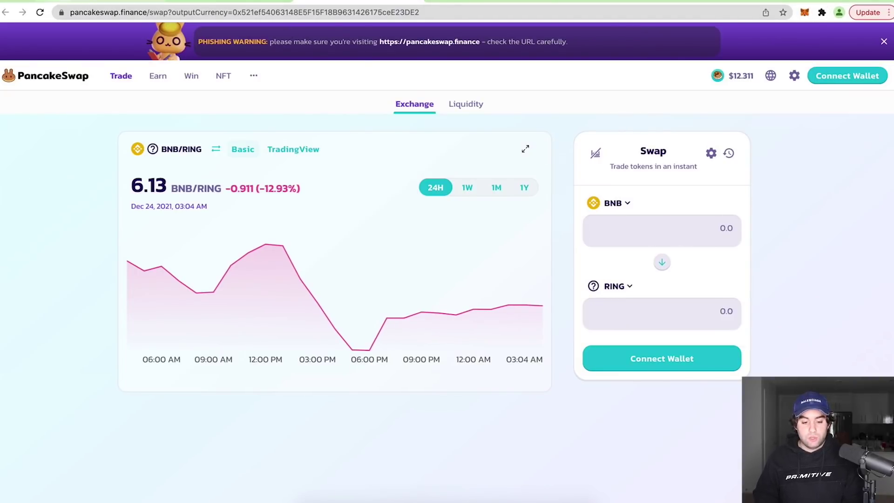
pyautogui.hotkey('ctrl', 'Tab')
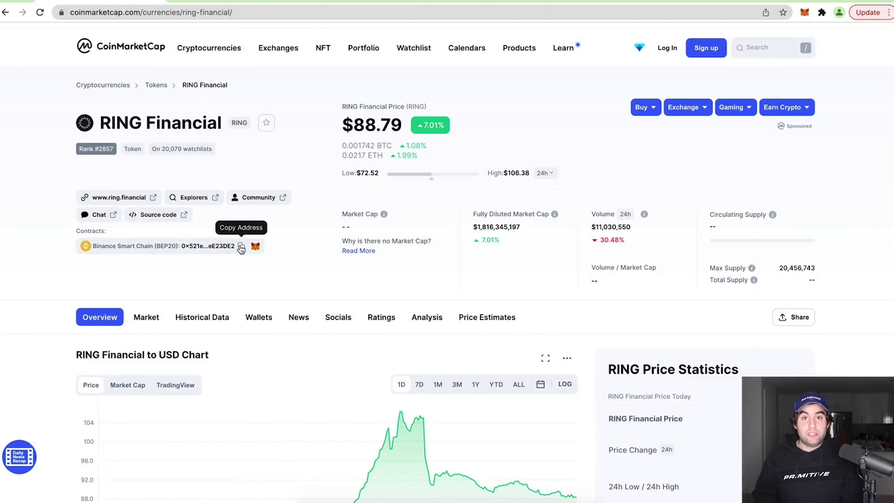
# Copy RING's contract address from CoinMarketCap and import it into MetaMask as a custom token
pyautogui.click(241, 247)
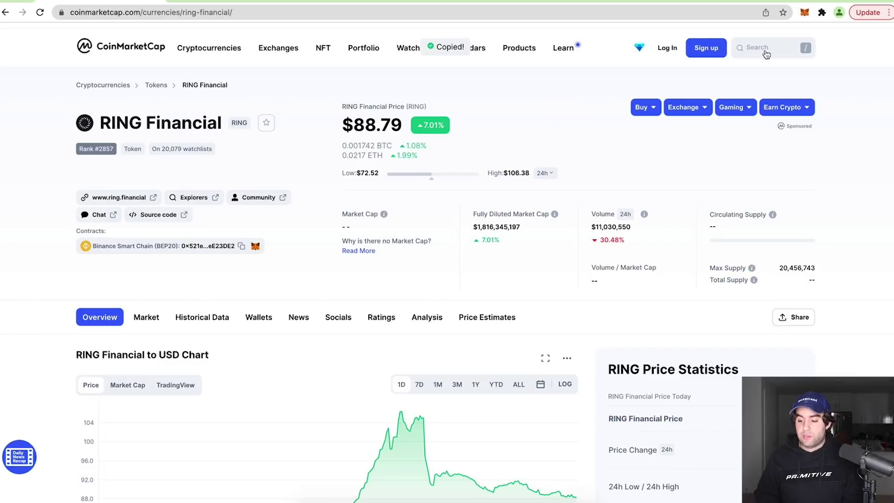
pyautogui.click(805, 13)
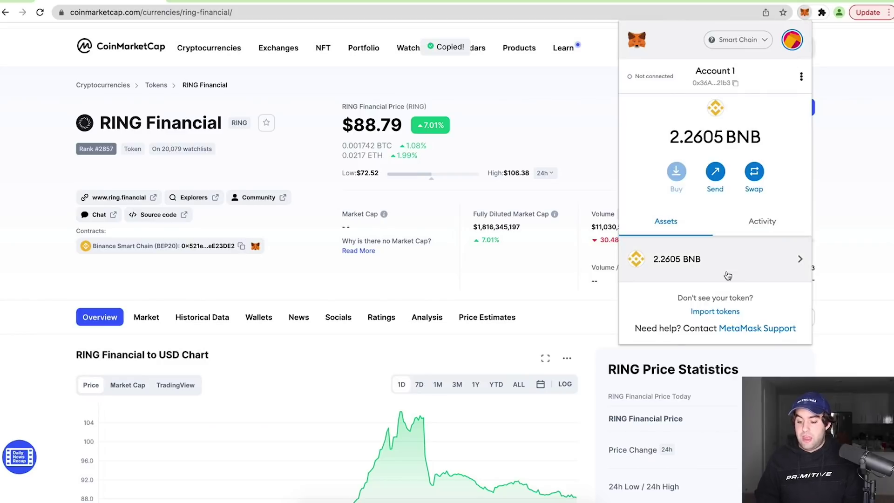
pyautogui.click(723, 319)
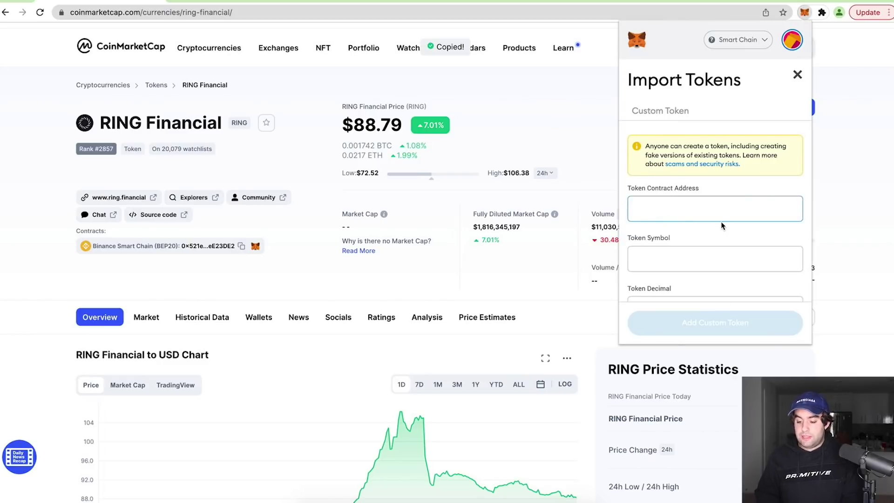
pyautogui.hotkey('ctrl', 'v')
pyautogui.click(712, 326)
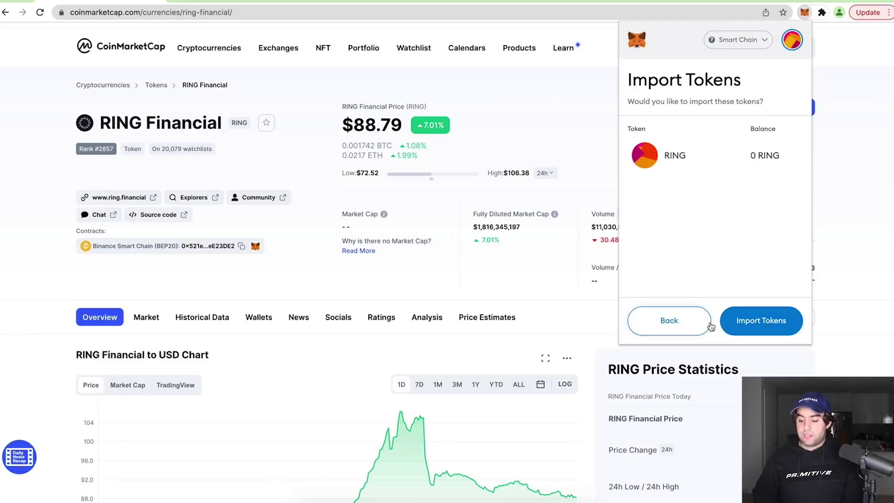
pyautogui.click(749, 320)
# Check that MetaMask's assets list now shows 0 RING beside 2.2605 BNB
pyautogui.click(658, 76)
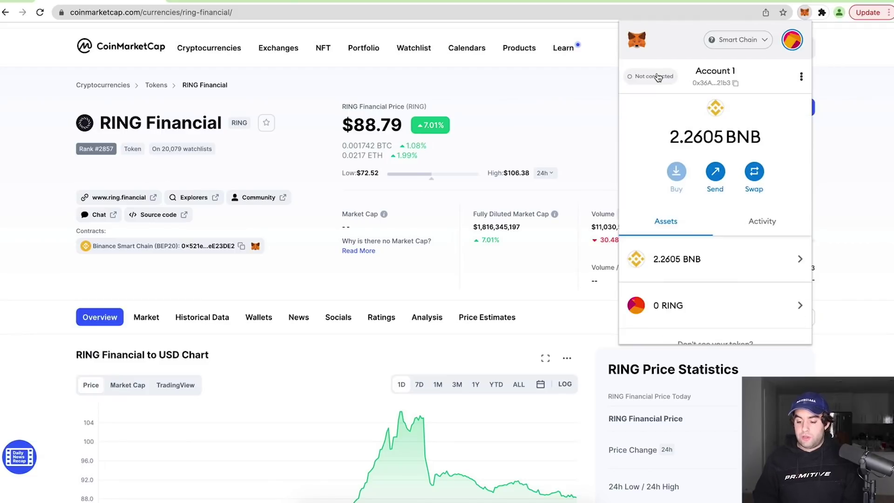
pyautogui.scroll(-1, 729, 293)
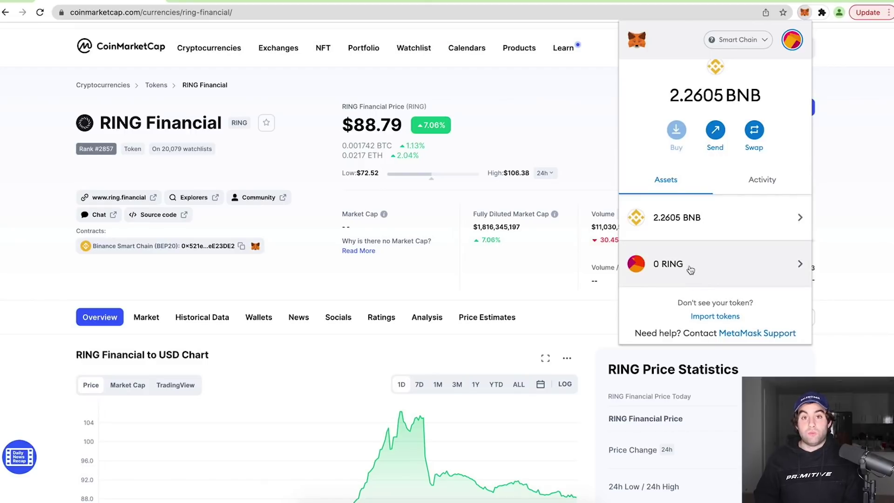
pyautogui.click(839, 210)
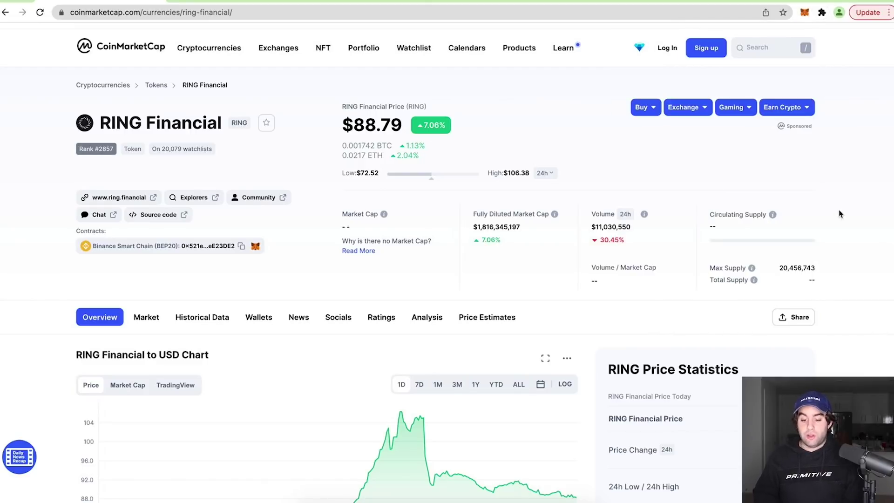
pyautogui.click(346, 1)
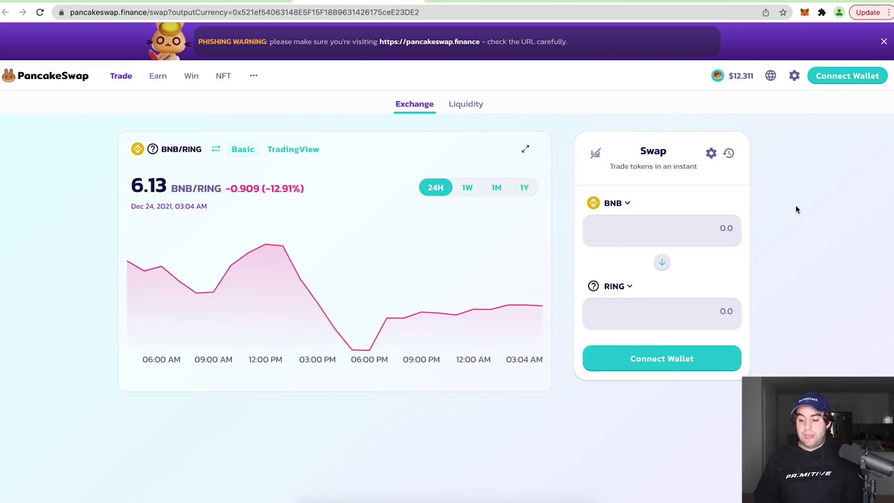
# Connect MetaMask to PancakeSwap so the swap form shows 2.26047 BNB and 0 RING
pyautogui.click(839, 77)
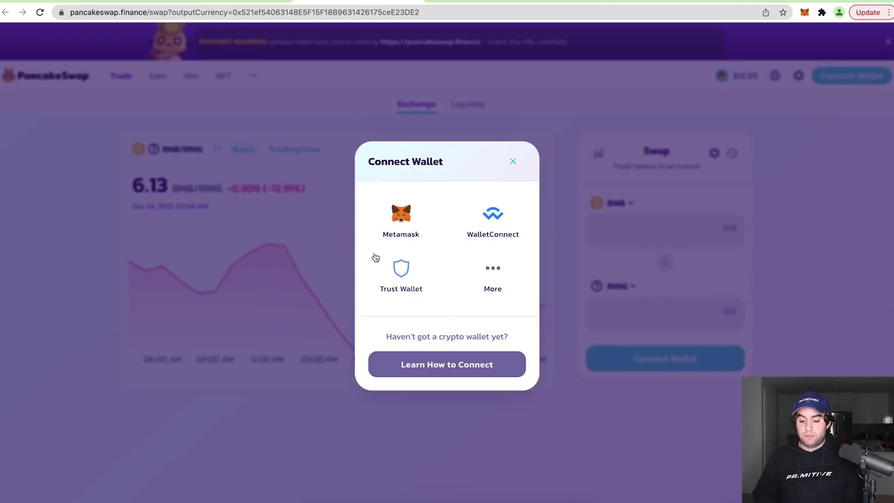
pyautogui.click(401, 219)
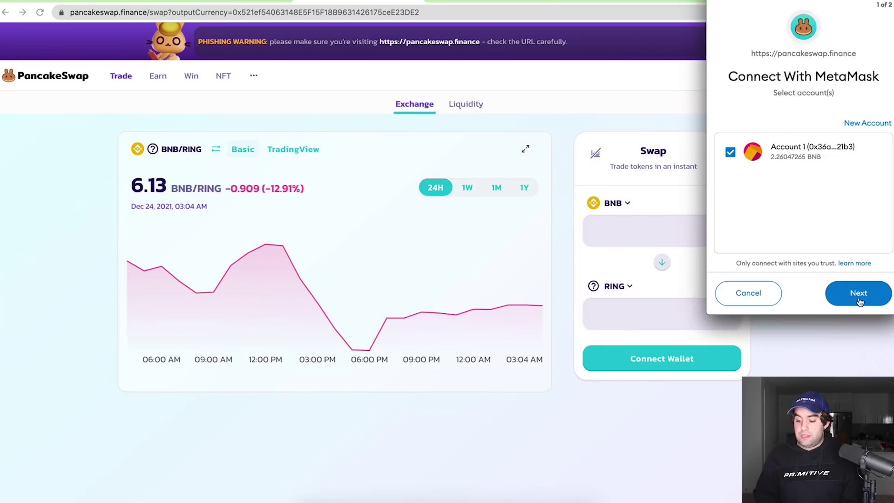
pyautogui.click(856, 295)
pyautogui.click(851, 304)
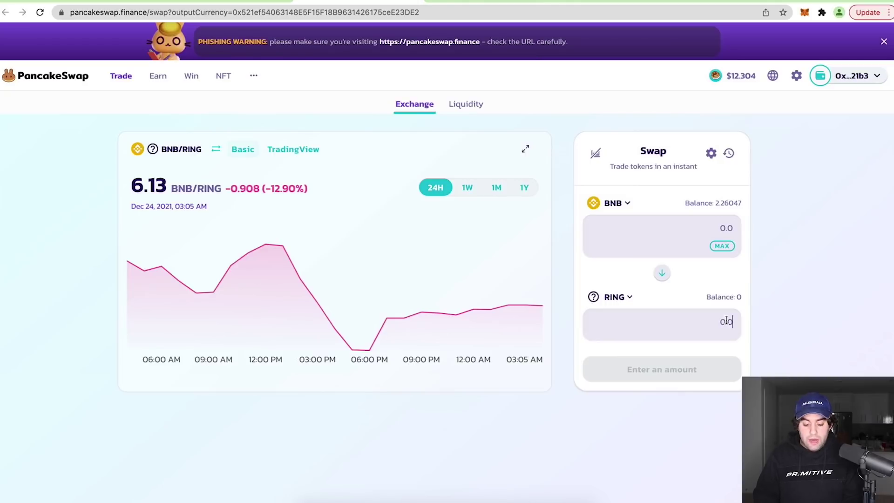
# Swap about 1.71 BNB for 10.5 RING and approve the transaction in MetaMask
pyautogui.write('10.5')
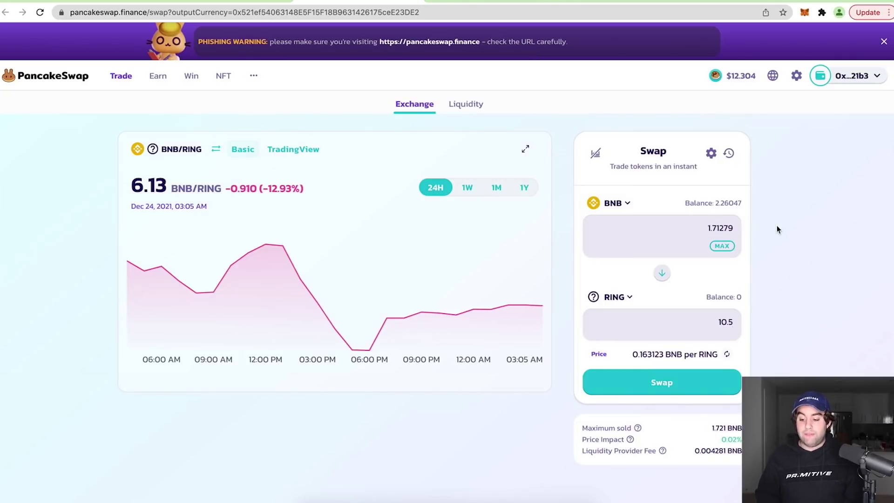
pyautogui.click(666, 382)
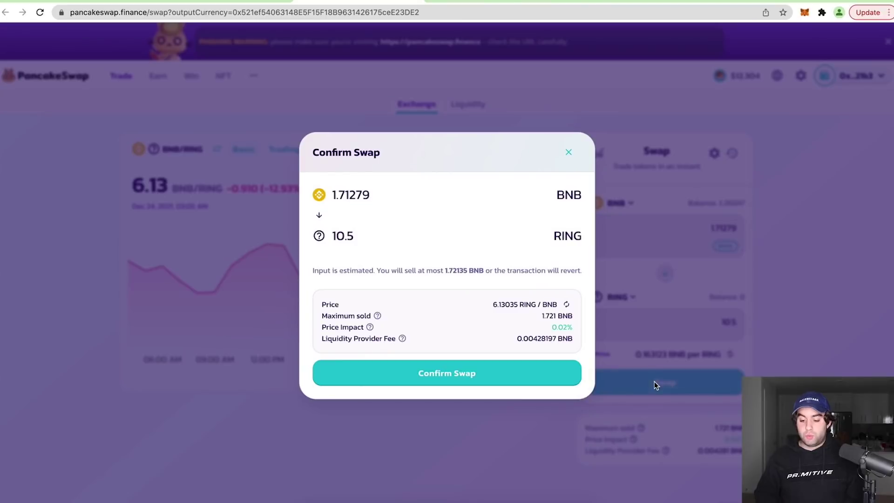
pyautogui.click(455, 373)
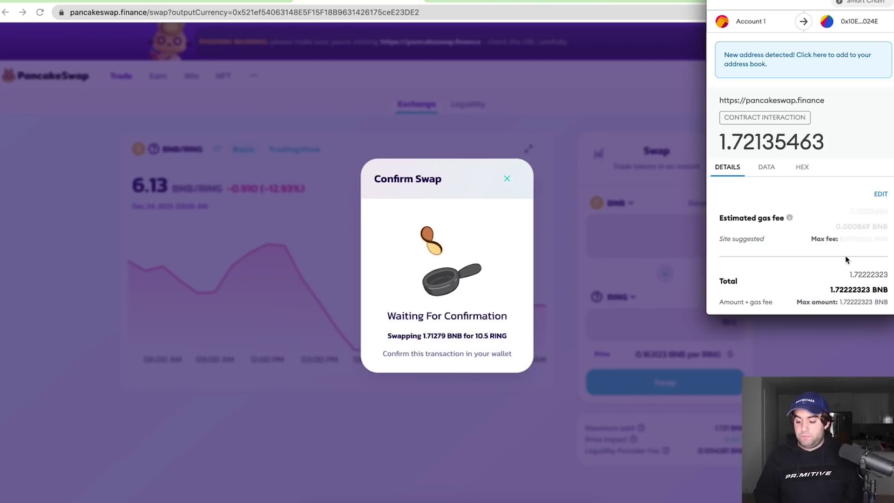
pyautogui.click(841, 293)
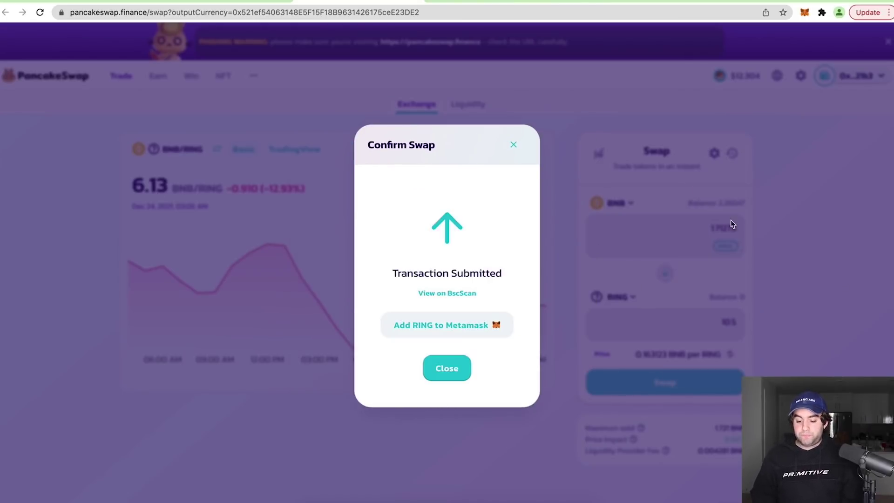
pyautogui.click(515, 148)
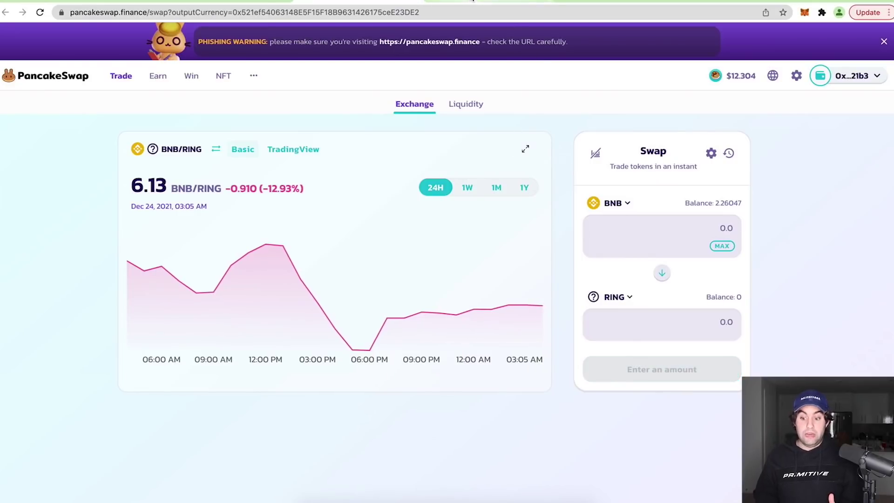
# Verify the completed swap in recent transactions and the 10.5 RING wallet balance
pyautogui.click(465, 3)
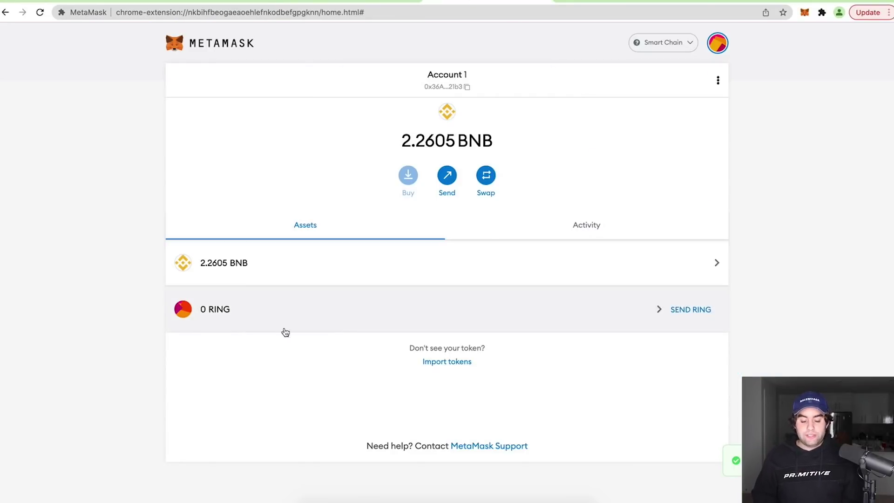
pyautogui.click(345, 3)
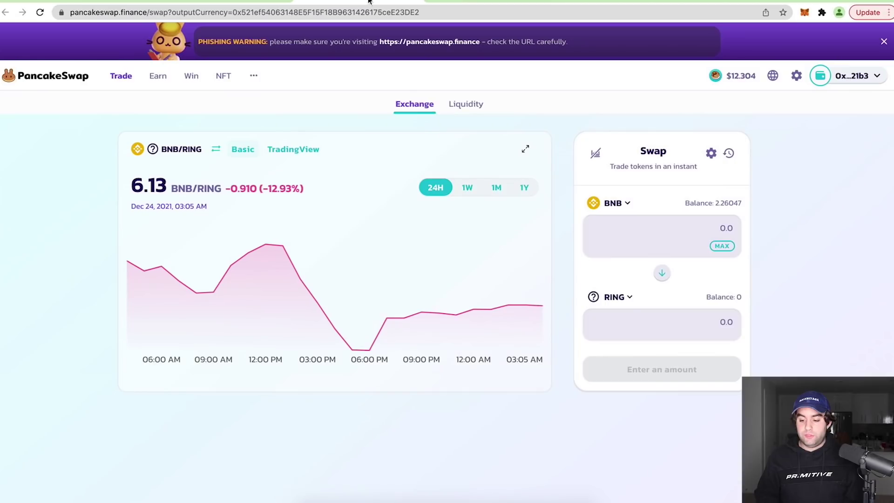
pyautogui.click(729, 153)
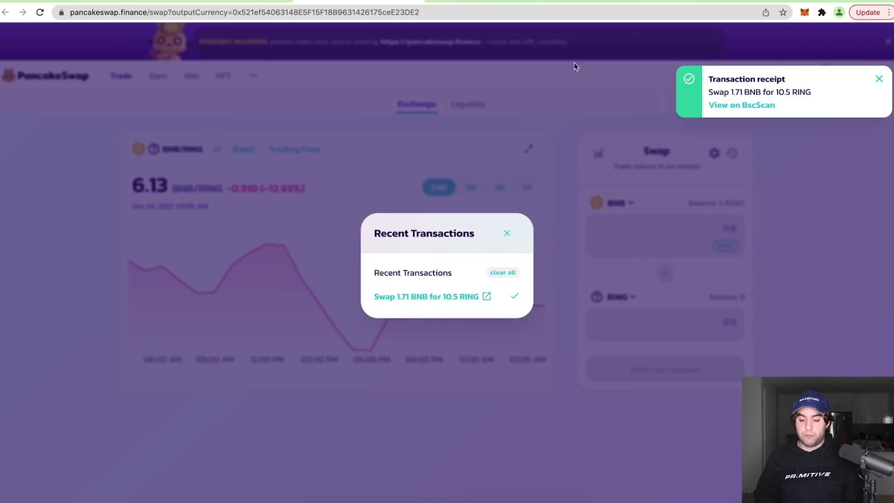
pyautogui.click(509, 66)
pyautogui.click(484, 4)
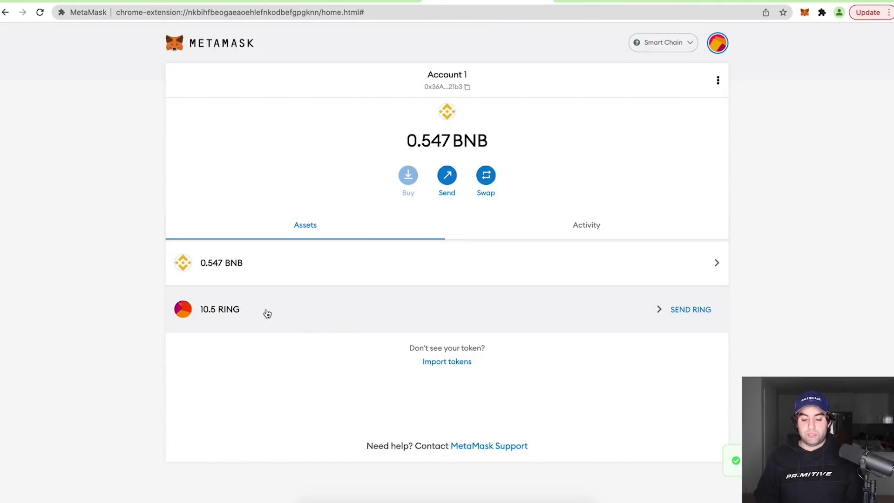
pyautogui.click(360, 2)
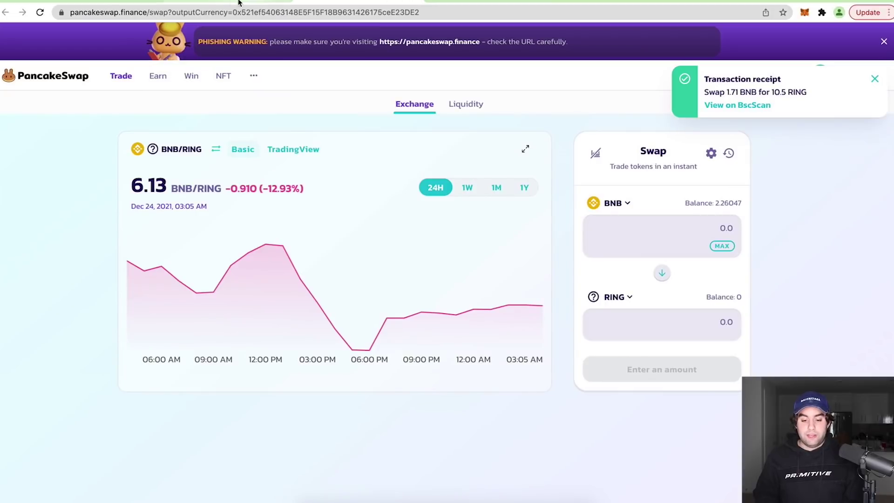
pyautogui.click(262, 2)
# Start creating a RING node and choose the Gold tier (10 $RING)
pyautogui.click(262, 2)
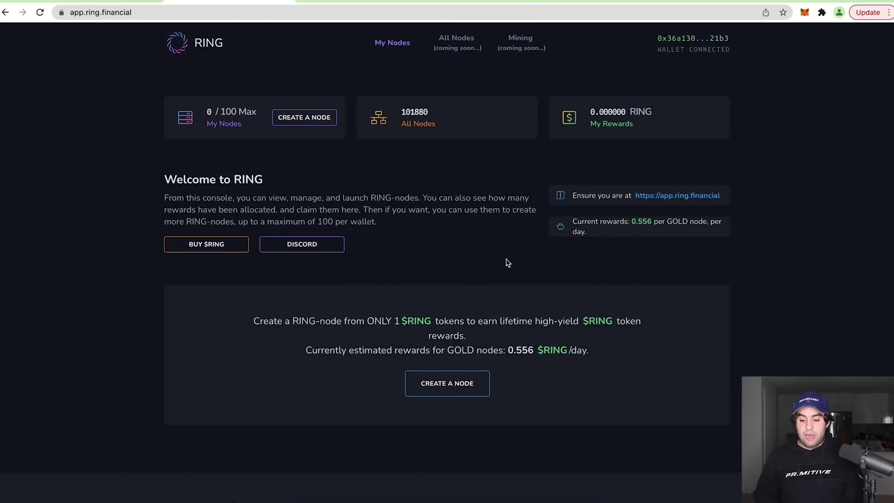
pyautogui.click(455, 389)
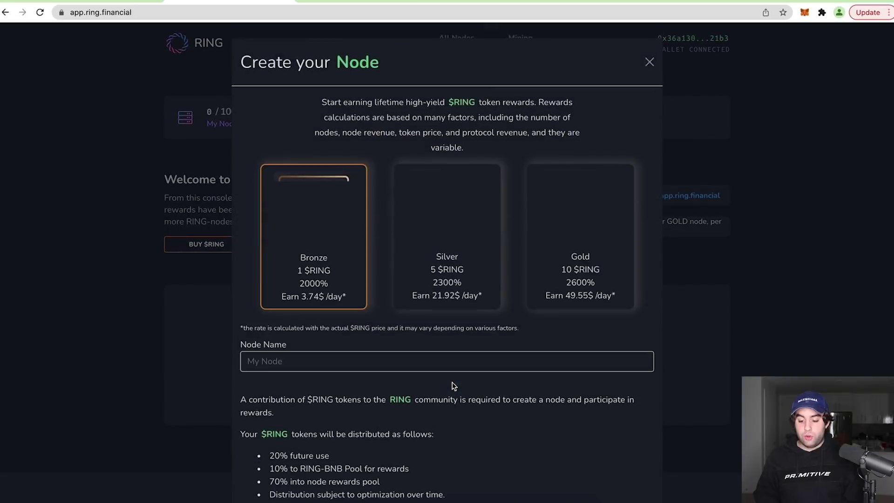
pyautogui.click(588, 263)
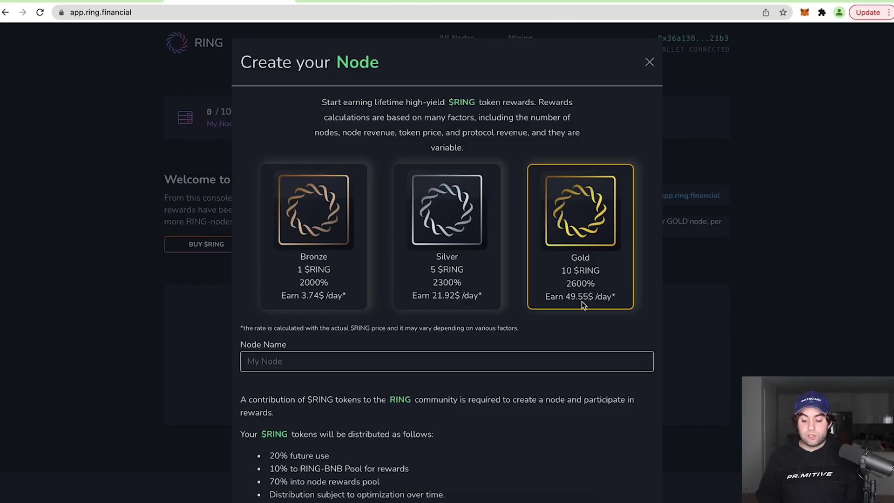
pyautogui.scroll(-3, 322, 282)
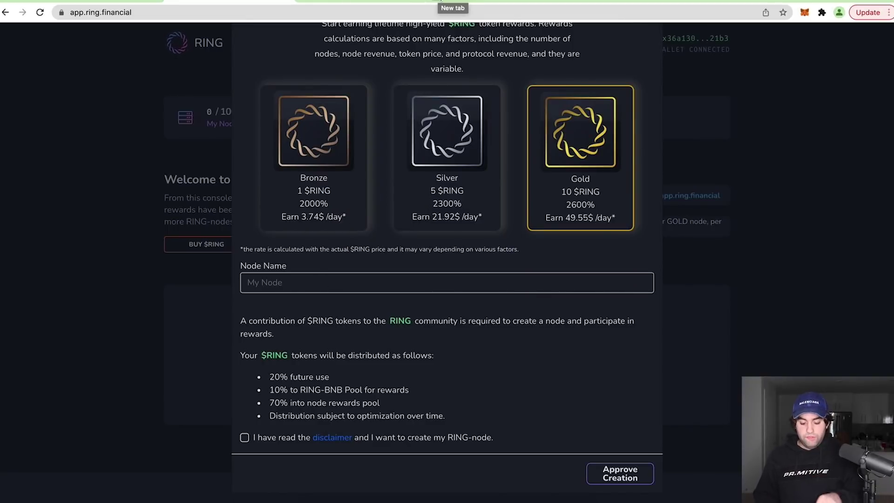
pyautogui.press('super+t')
# Open PancakeSwap and quote 1.71 BNB to USDT, about 928.7 USDT
pyautogui.write('panca')
pyautogui.press('Down')
pyautogui.press('Down')
pyautogui.press('Down')
pyautogui.press('Down')
pyautogui.press('Down')
pyautogui.press('Down')
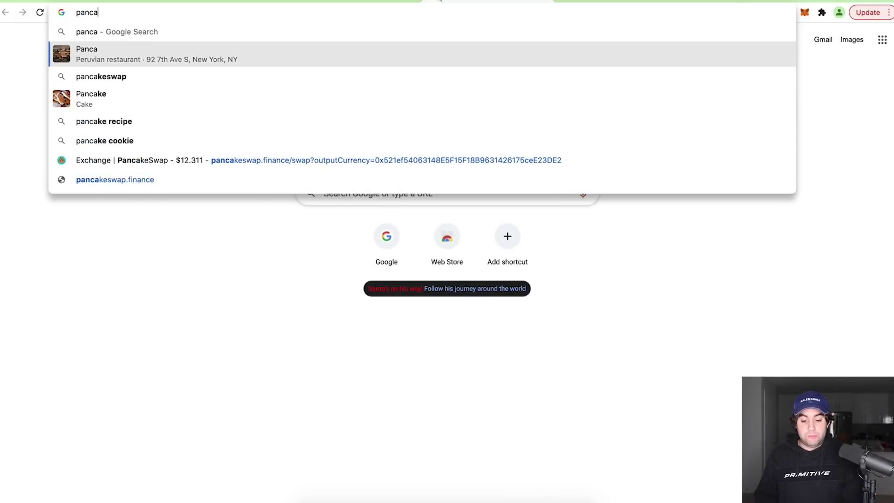
pyautogui.press('Return')
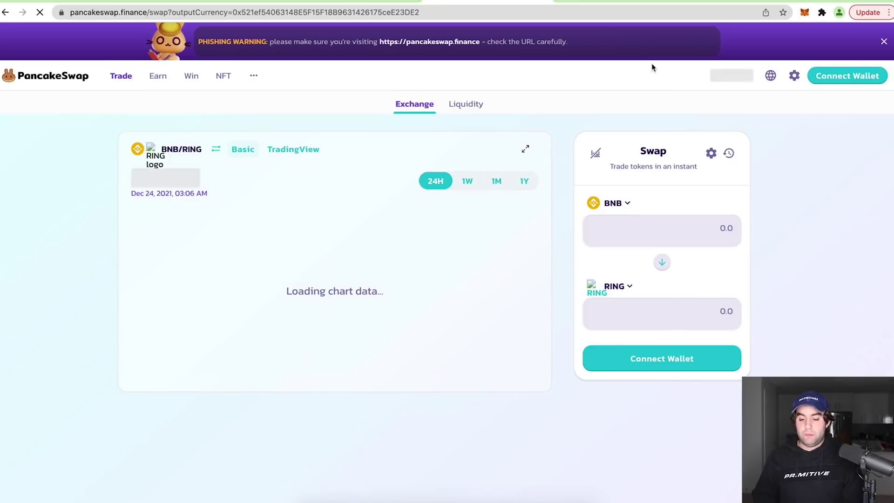
pyautogui.click(615, 297)
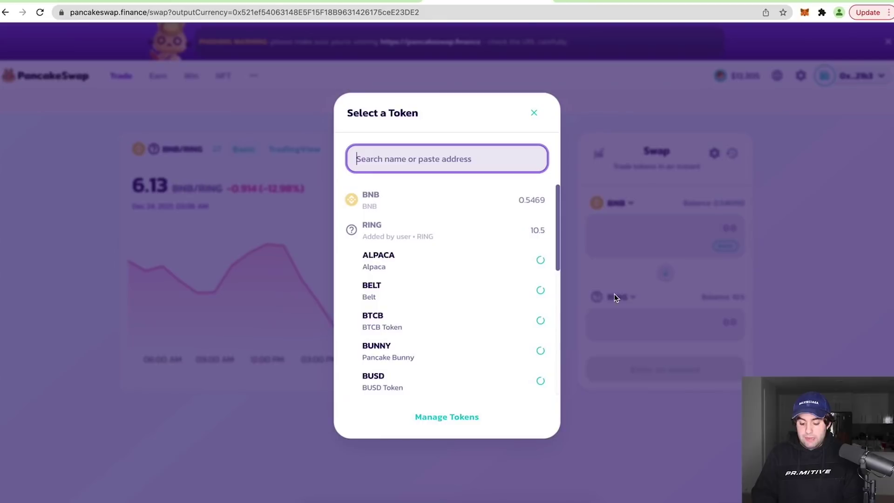
pyautogui.write('usd')
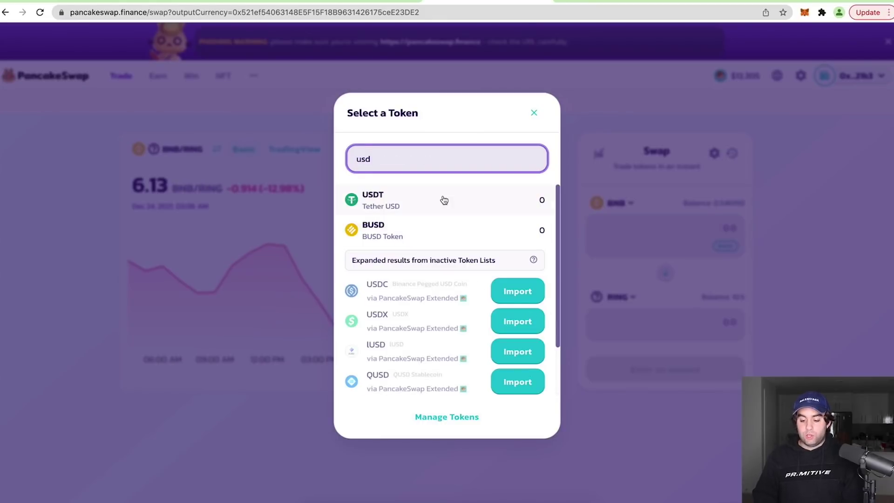
pyautogui.click(443, 199)
pyautogui.click(729, 154)
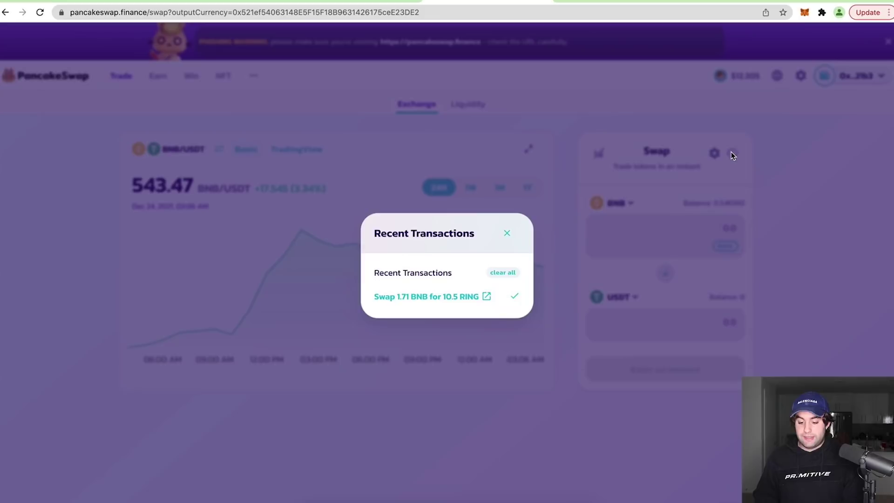
pyautogui.click(679, 239)
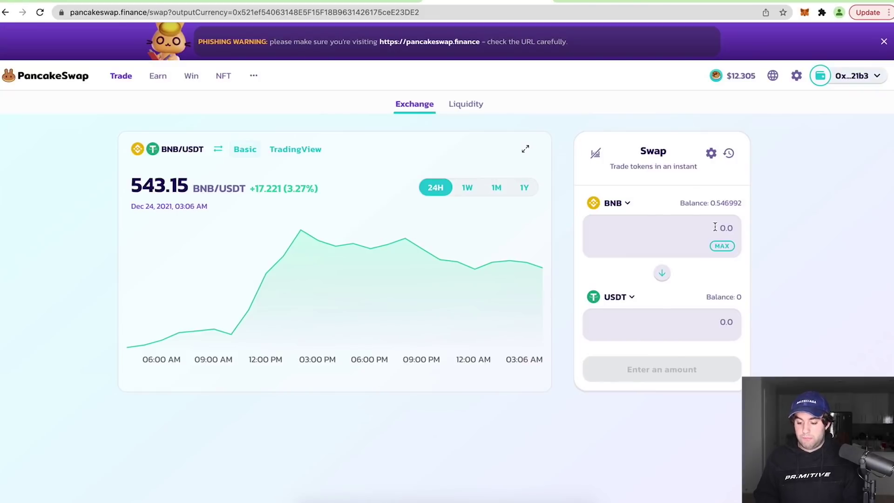
pyautogui.write('1.71')
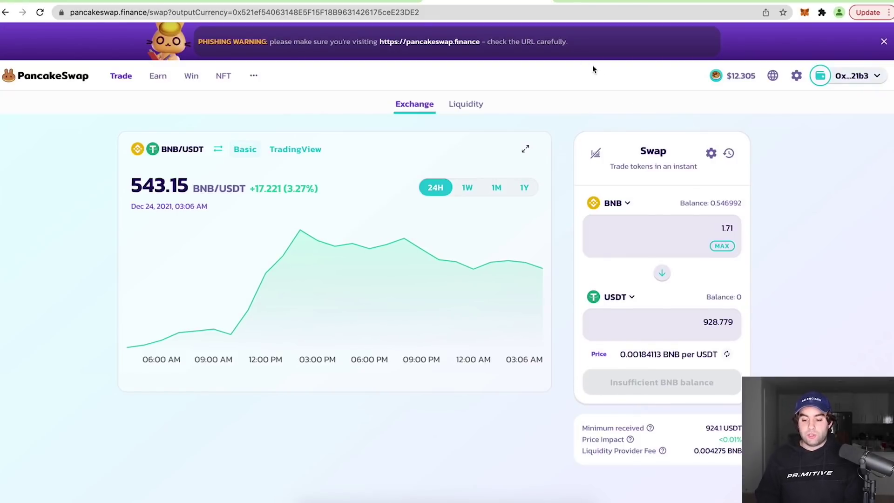
# Calculate 930 / 49.55 with a Google search in a new tab
pyautogui.press('super+t')
pyautogui.write('930 /')
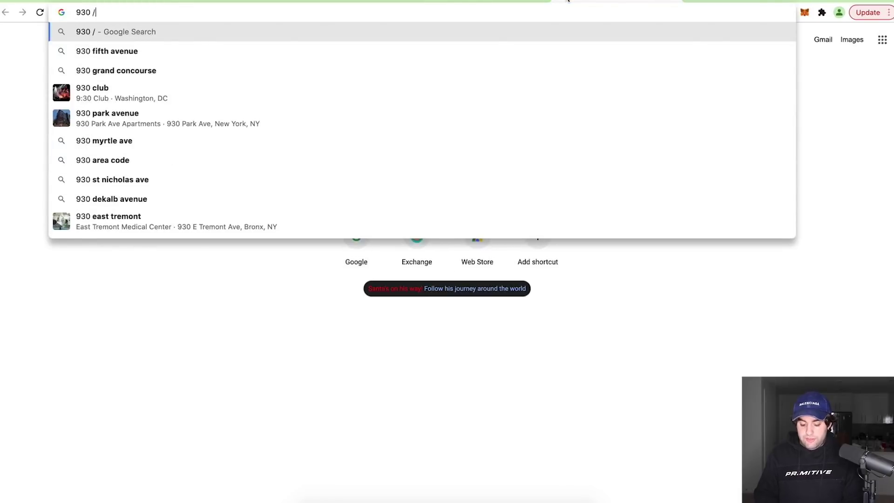
pyautogui.write(' 45')
pyautogui.press('BackSpace')
pyautogui.press('super+w')
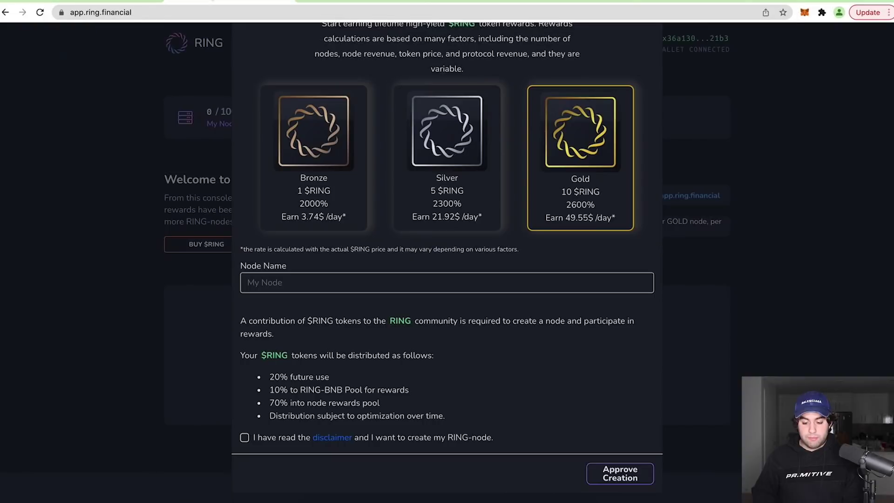
pyautogui.click(608, 4)
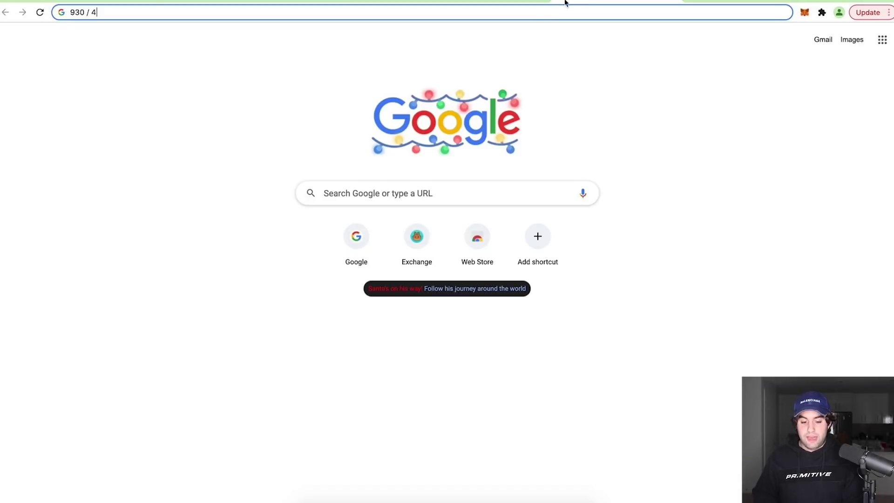
pyautogui.write('9.55')
pyautogui.press('Return')
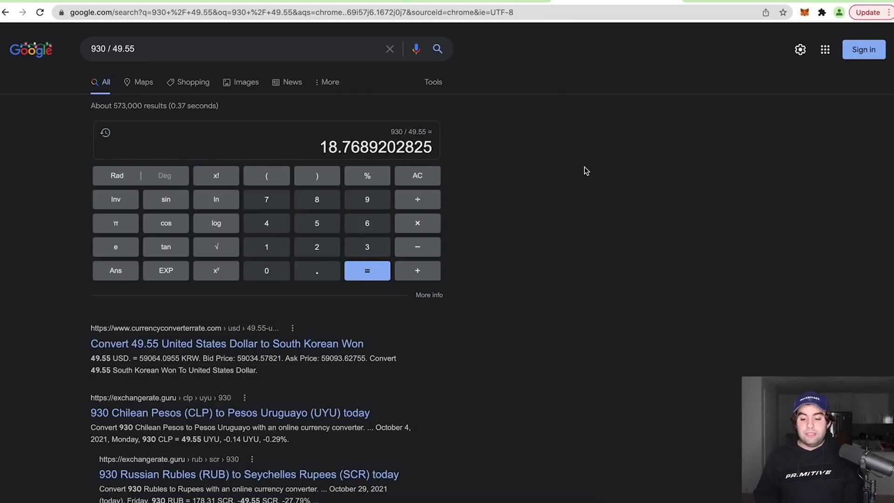
pyautogui.hotkey('ctrl', 'Tab')
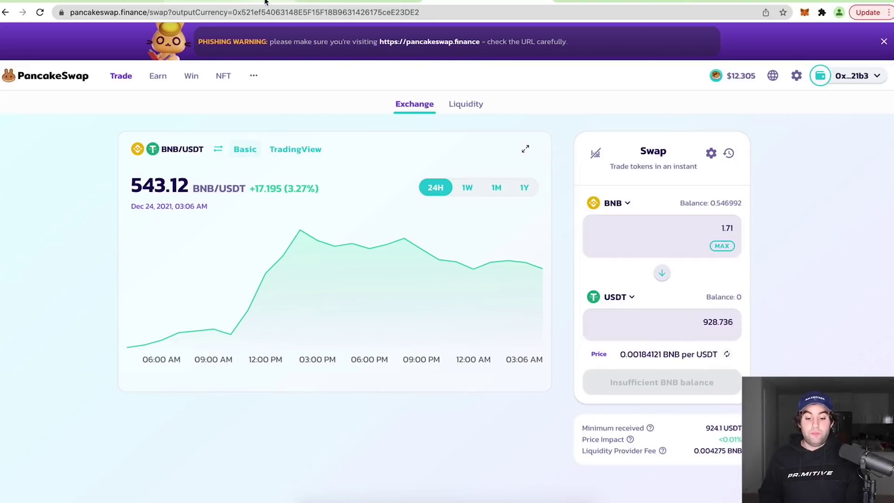
pyautogui.moveTo(162, 3)
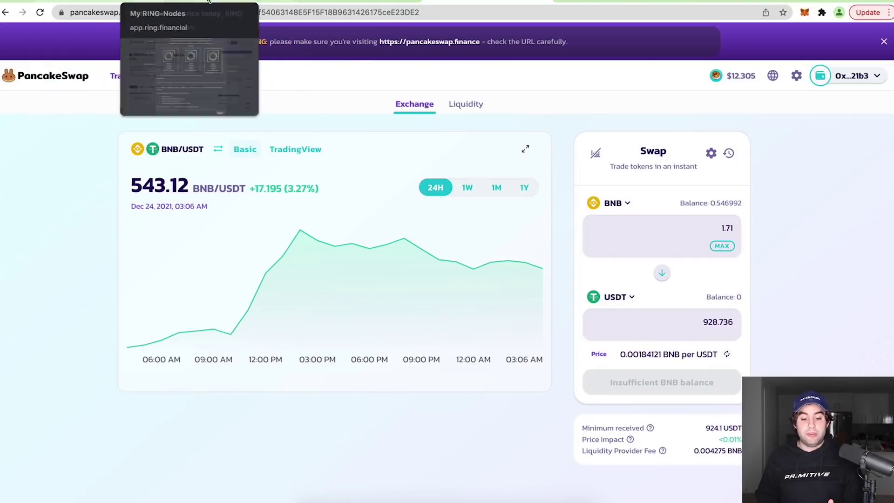
pyautogui.moveTo(99, 1)
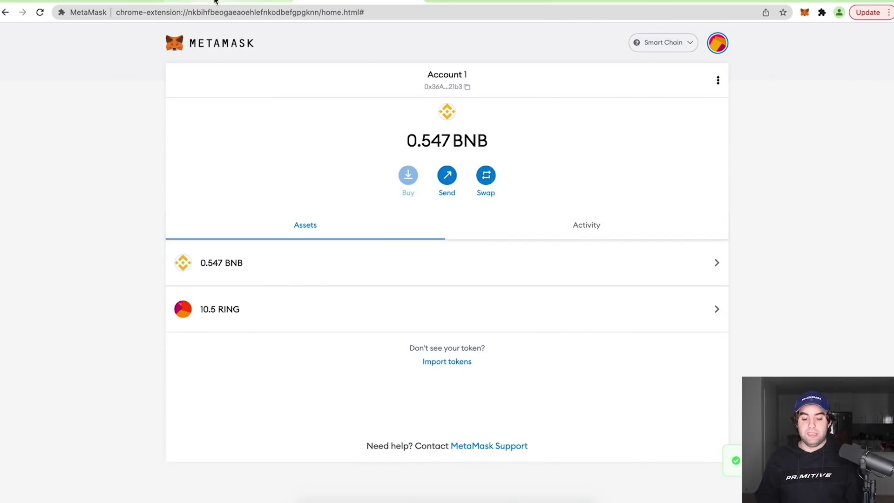
# Name the Gold node 'WeVsThem' and accept the creation disclaimer
pyautogui.click(212, 3)
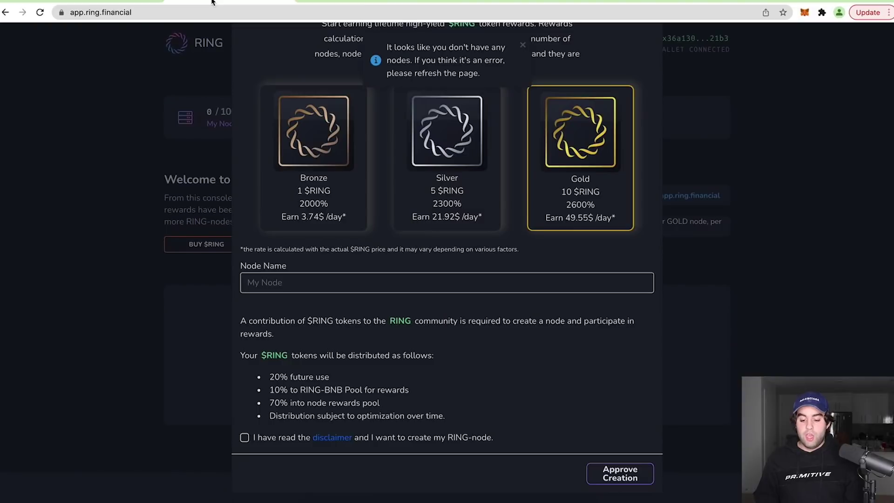
pyautogui.scroll(2, 575, 217)
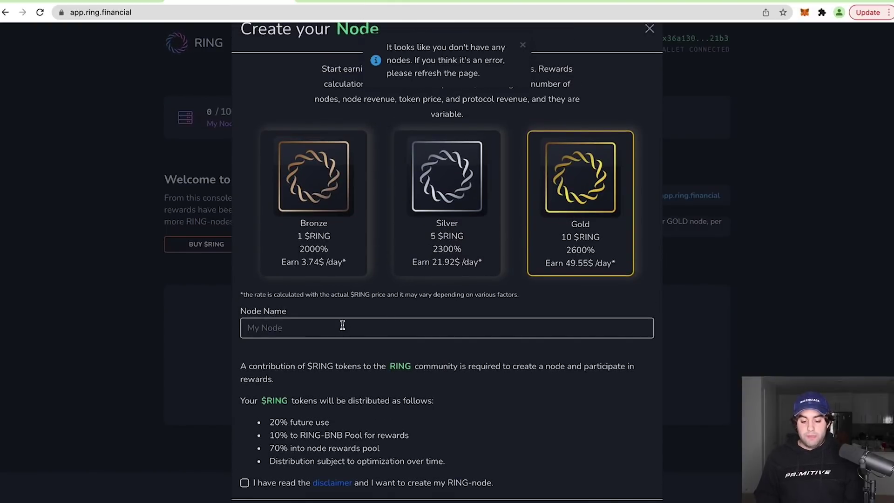
pyautogui.click(300, 328)
pyautogui.write('WeVsThem')
pyautogui.scroll(-1, 396, 317)
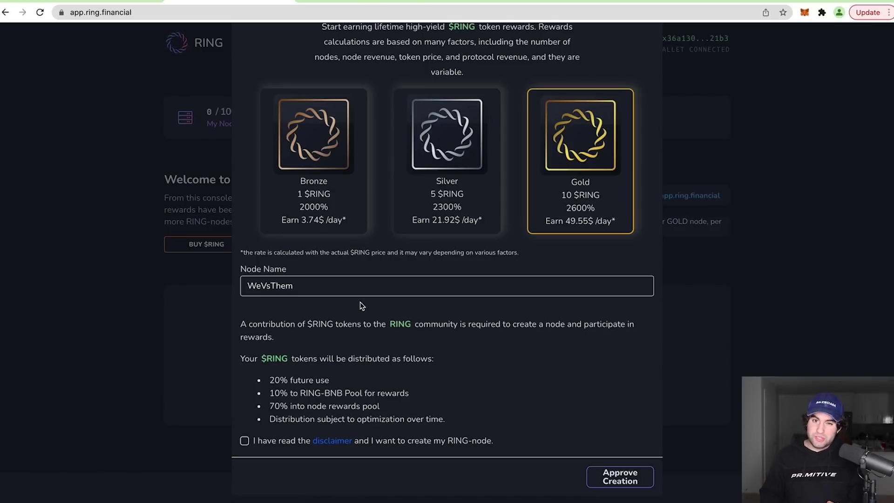
pyautogui.scroll(-1, 385, 303)
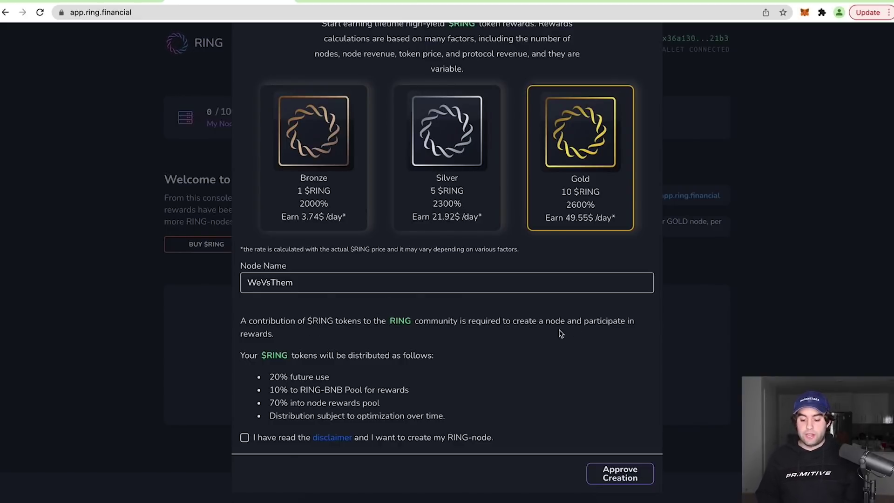
pyautogui.click(245, 438)
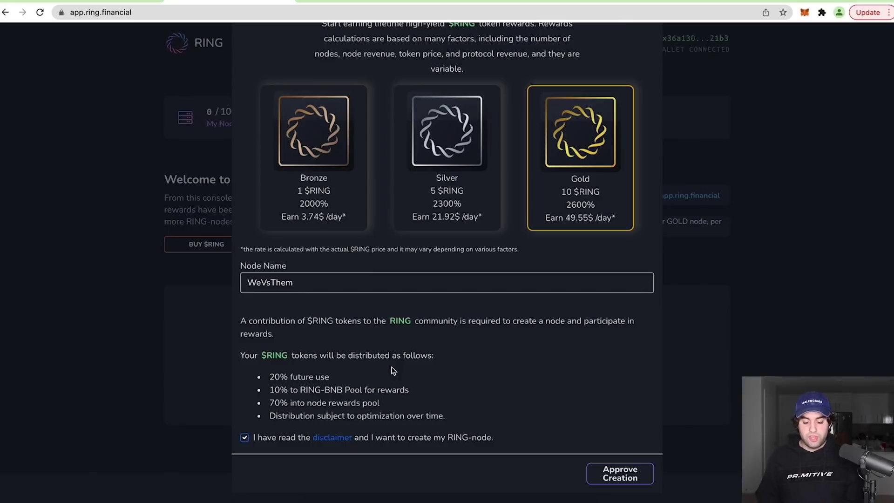
# Approve RING spending and submit the node creation, confirming both transactions in MetaMask
pyautogui.click(618, 476)
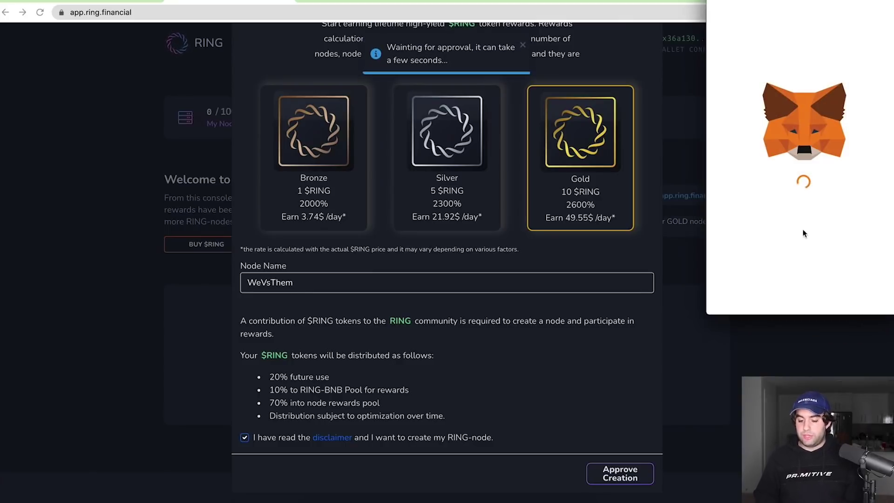
pyautogui.click(859, 295)
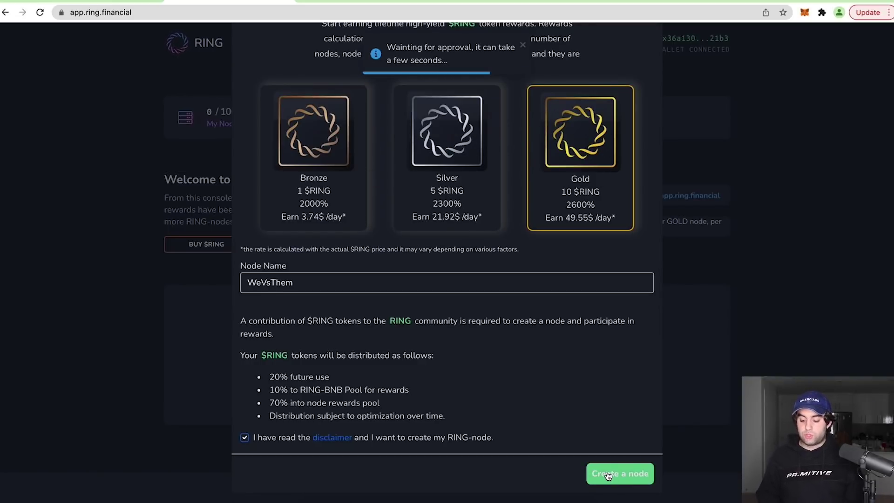
pyautogui.click(608, 475)
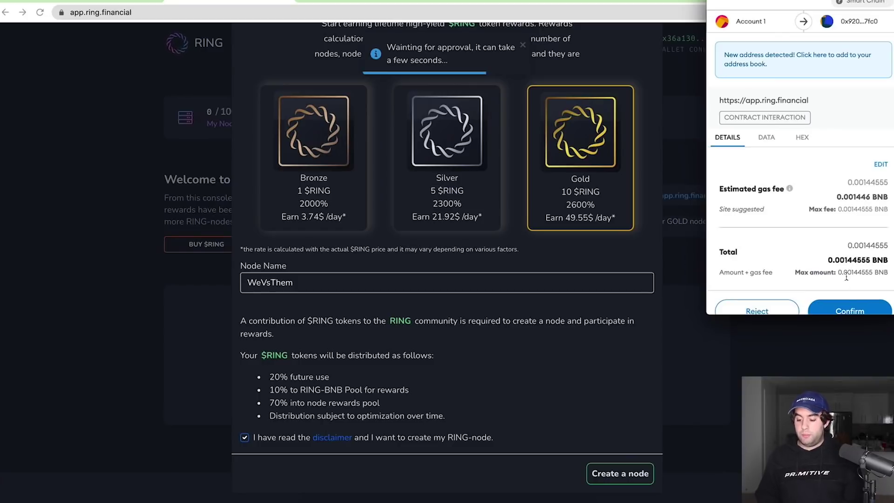
pyautogui.click(837, 305)
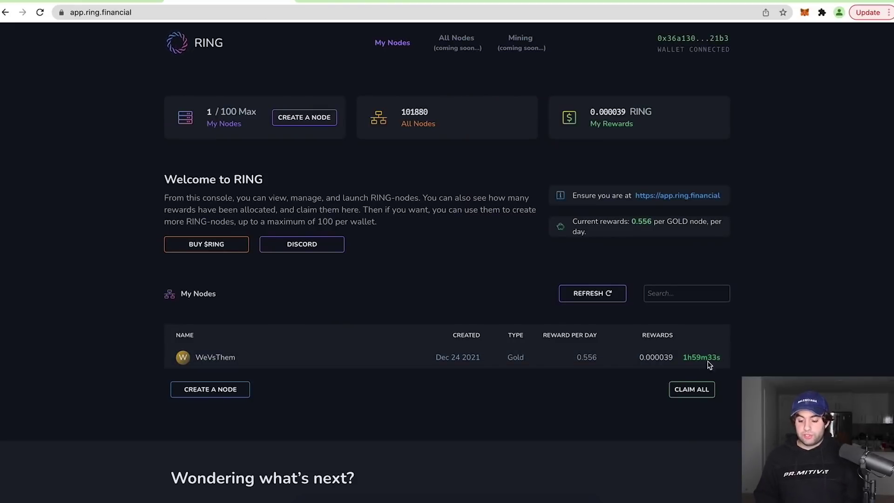
# Scroll down to view the WeVsThem Gold node in the My Nodes table
pyautogui.scroll(-2, 240, 344)
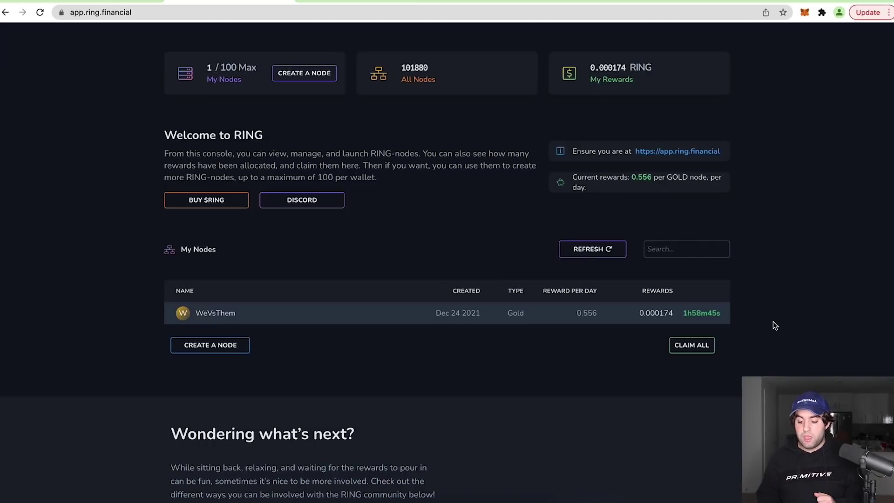
# Scroll back up the RING dashboard to the WeVsThem Gold node and its timer
pyautogui.scroll(1, 775, 325)
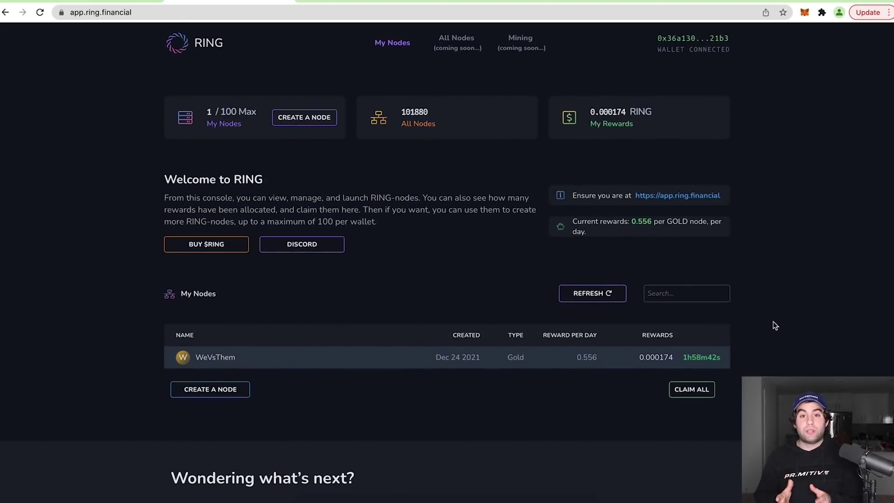